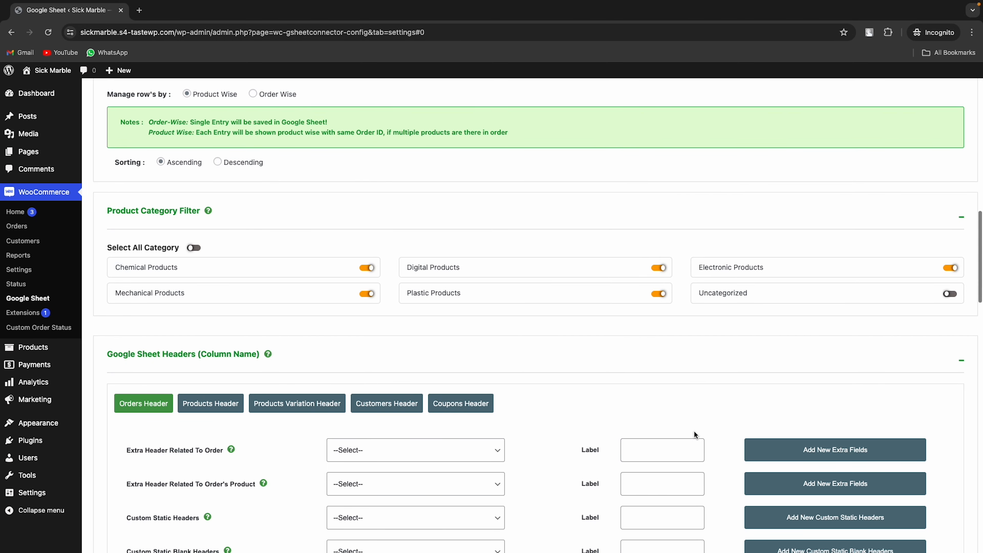
Step: Add an extra order header for the _cart_discount field with the label "Cart Discount"
scroll(693, 430, down, 2)
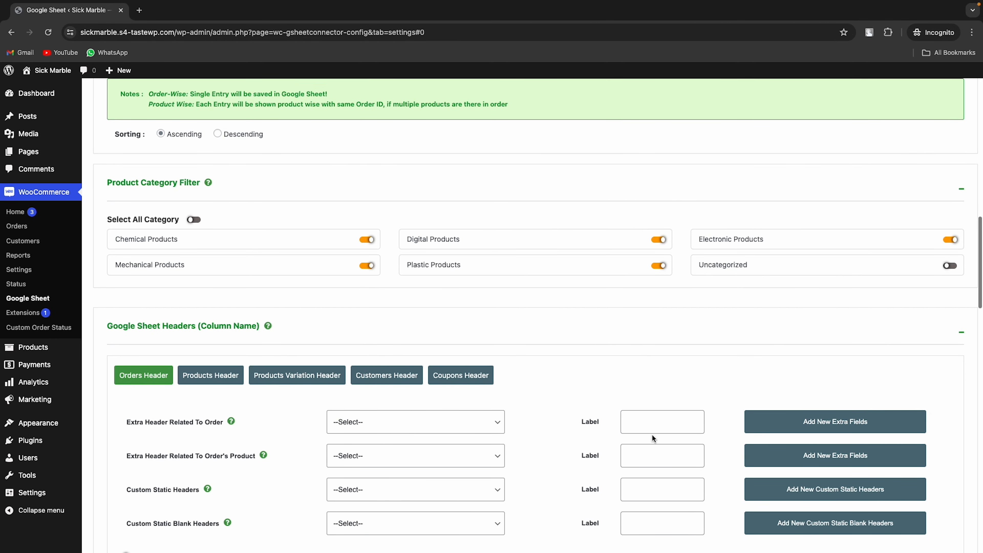
scroll(651, 434, down, 4)
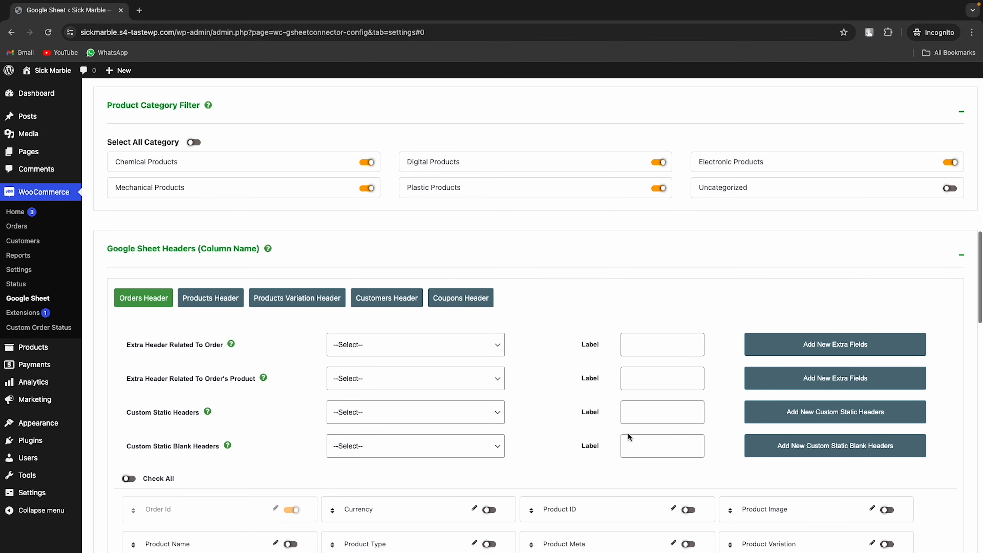
scroll(626, 434, down, 1)
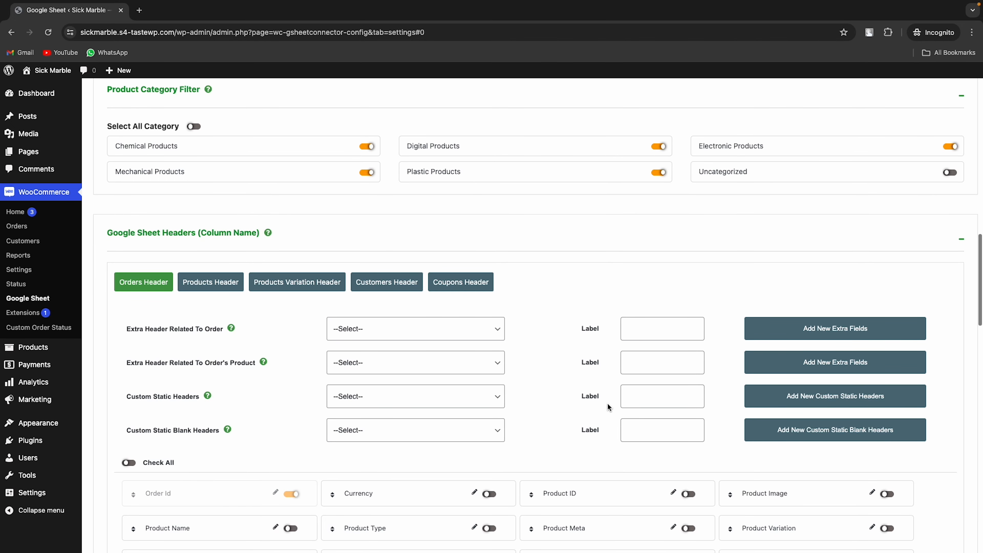
click(491, 333)
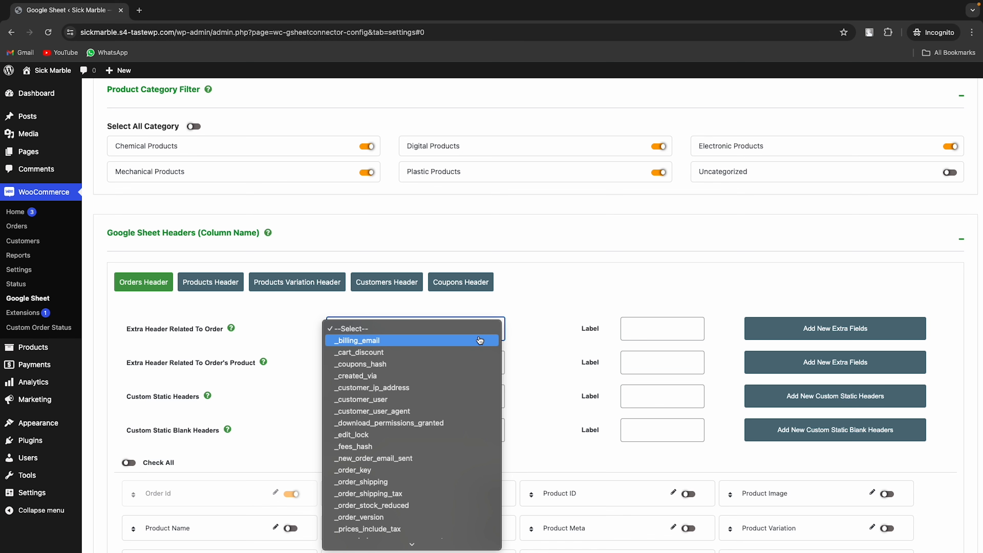
scroll(480, 340, down, 3)
click(431, 295)
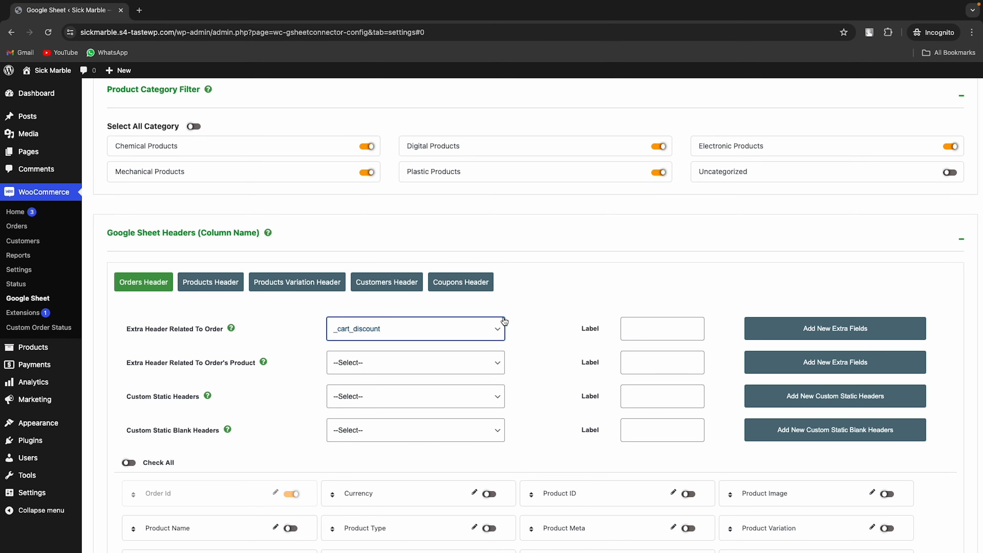
click(650, 328)
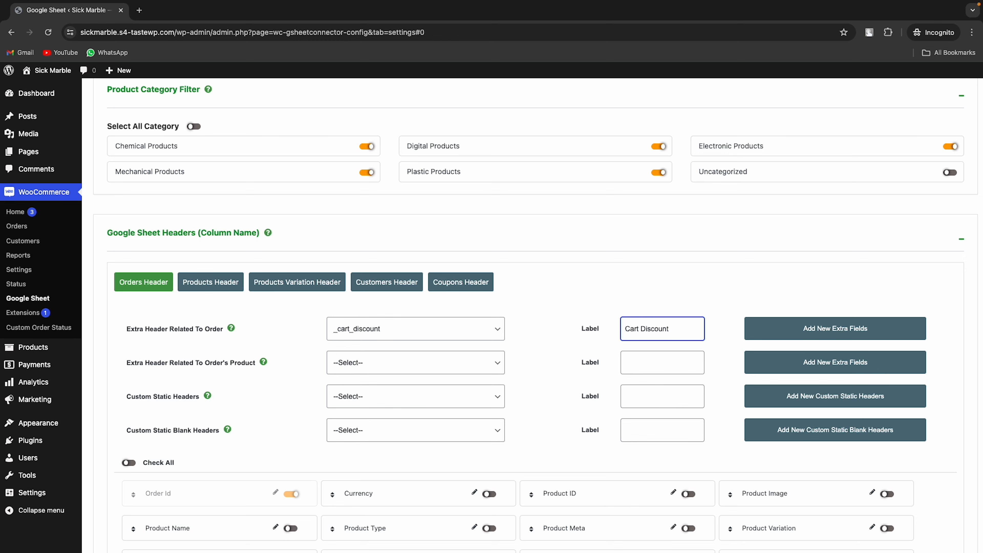
click(774, 329)
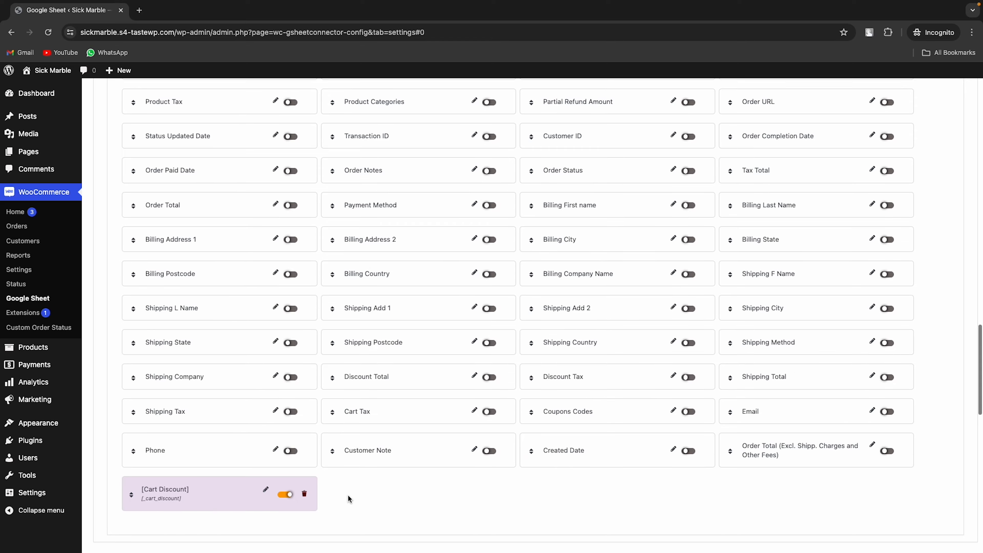
Step: Add an extra header related to the order's product for the _stock_status field, labelled "Stock Status"
scroll(348, 499, up, 15)
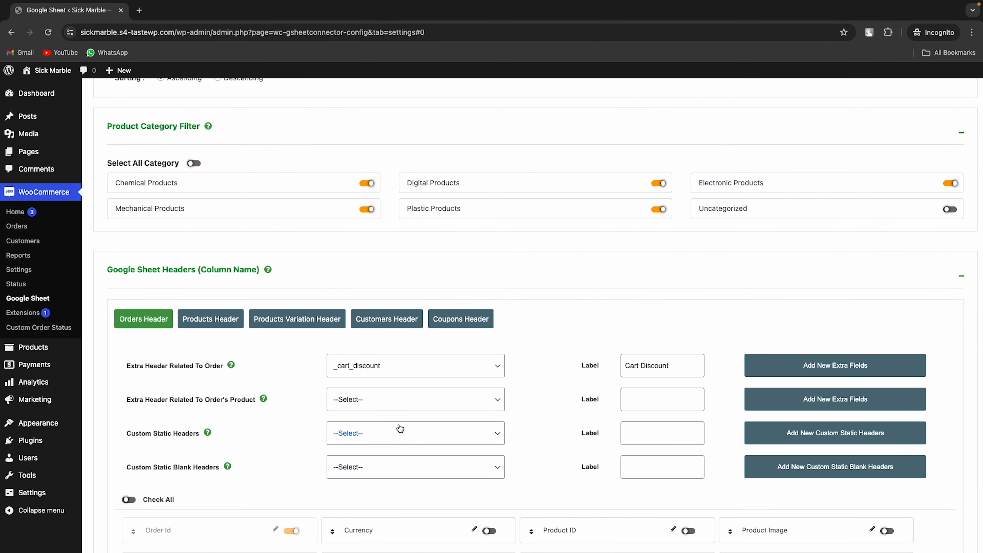
click(404, 403)
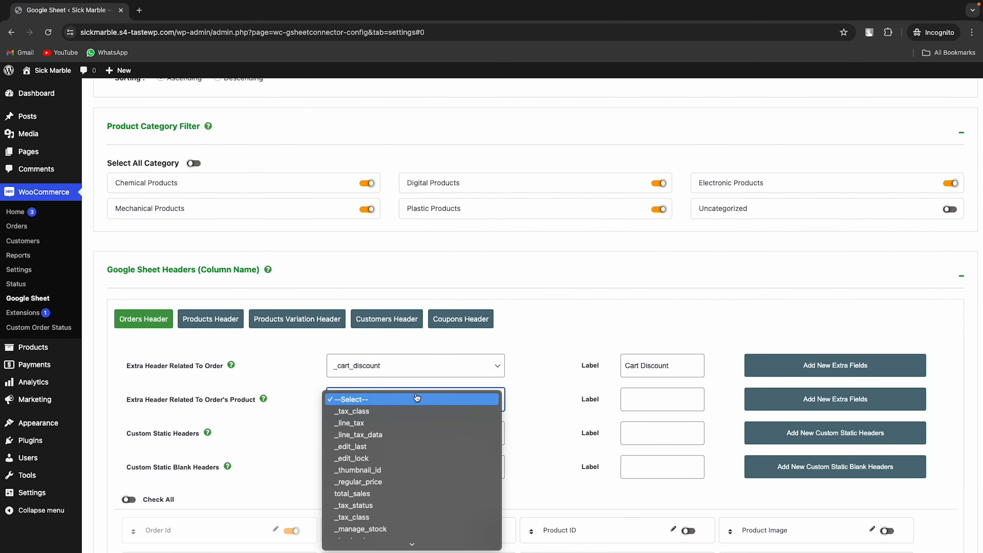
scroll(406, 435, down, 4)
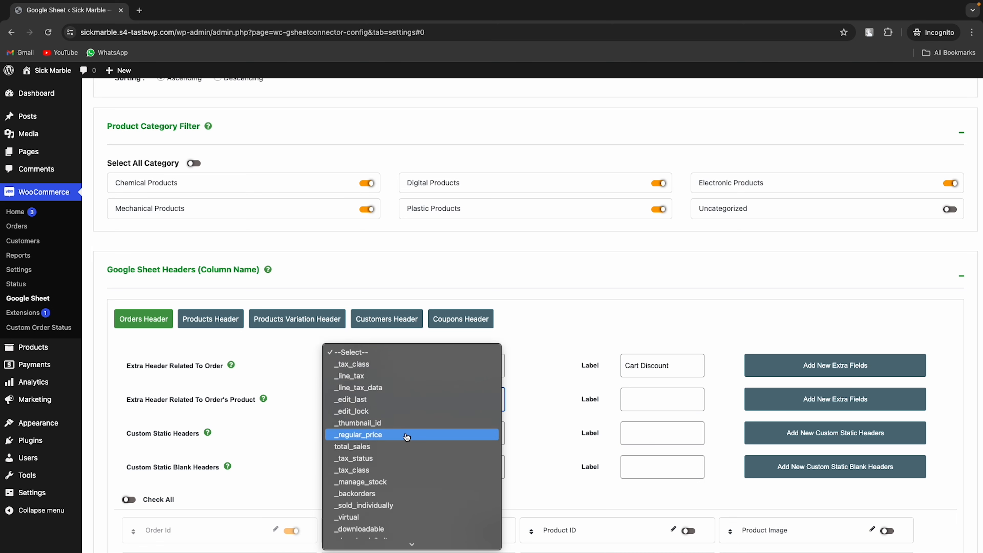
scroll(406, 436, down, 3)
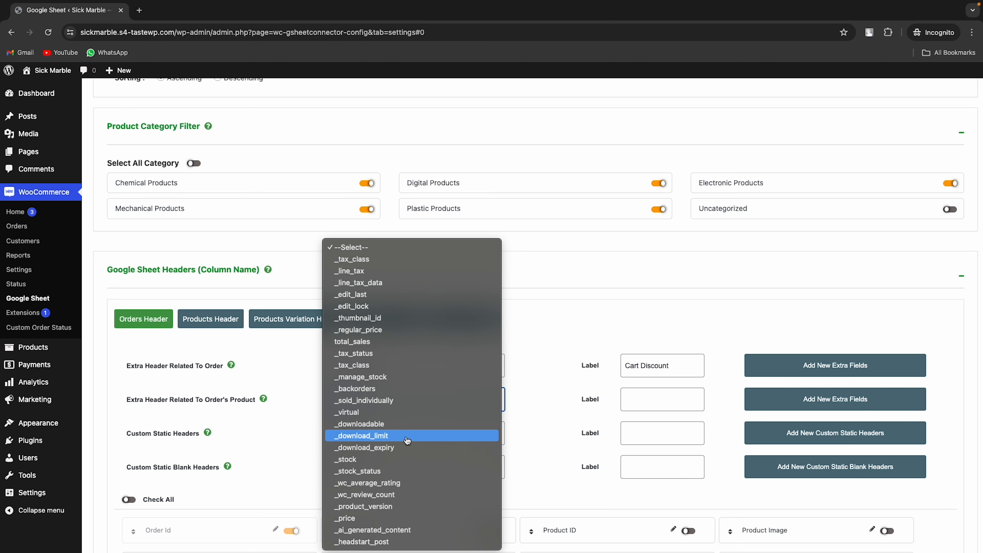
click(402, 471)
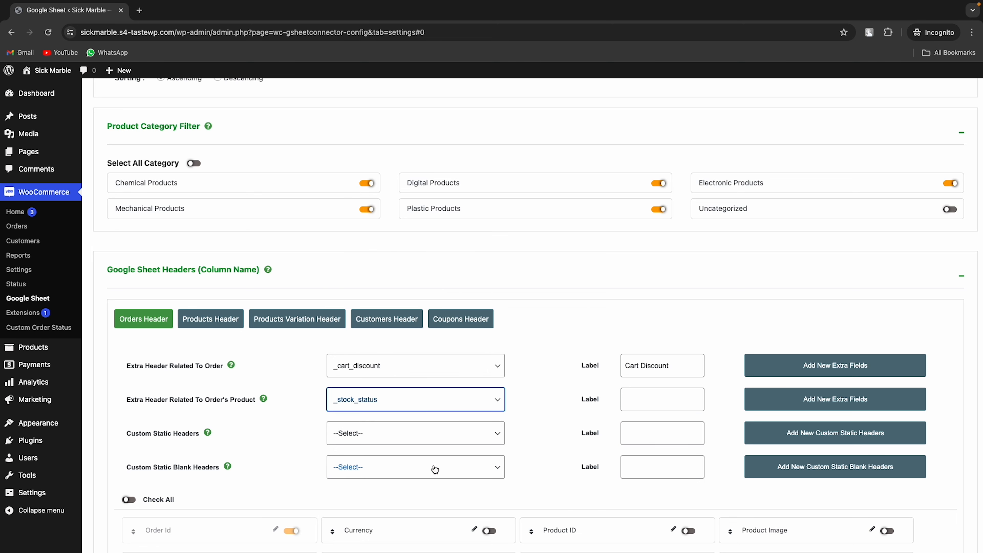
click(641, 404)
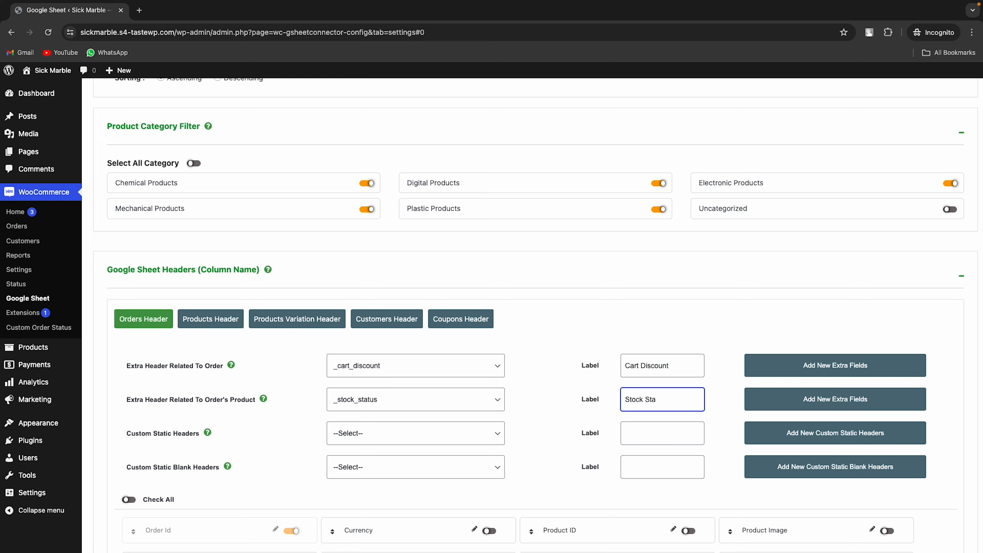
click(835, 399)
scroll(723, 414, down, 10)
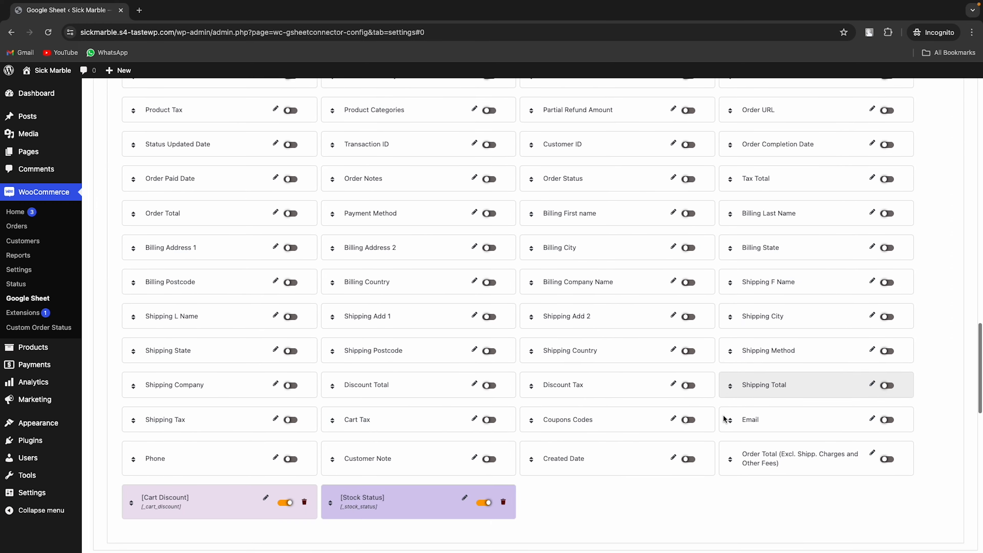
Step: Check the Products Header columns for the added custom fields and return to the Orders Header columns
scroll(380, 496, up, 10)
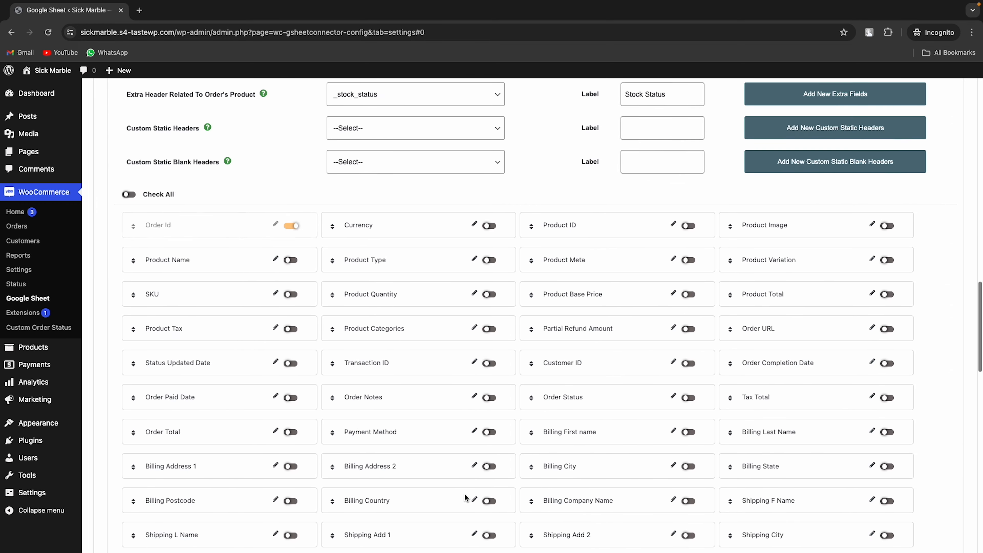
click(233, 217)
scroll(229, 252, down, 8)
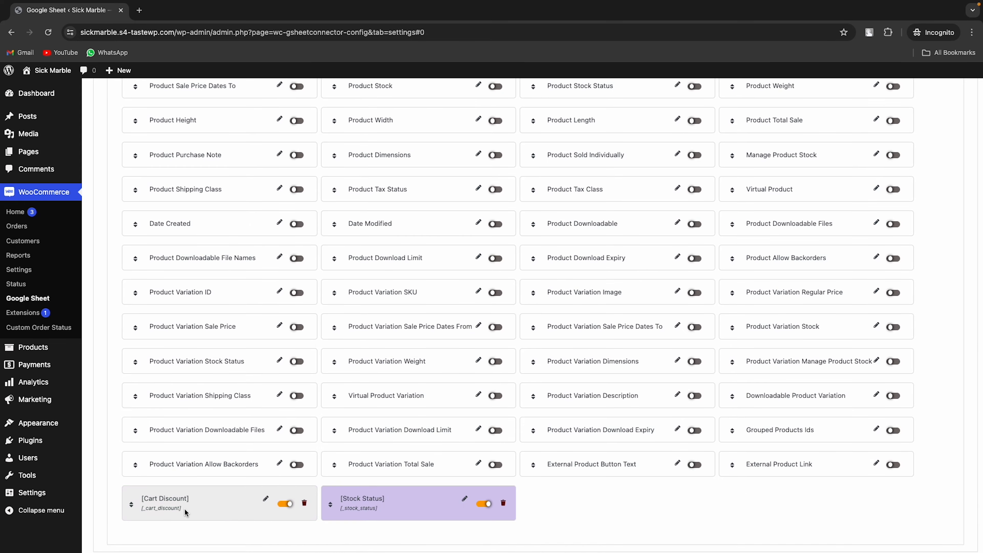
scroll(184, 509, up, 8)
click(143, 173)
Step: Add a custom static header for IP Address with the label "IP Address" and check it among the header columns
click(389, 288)
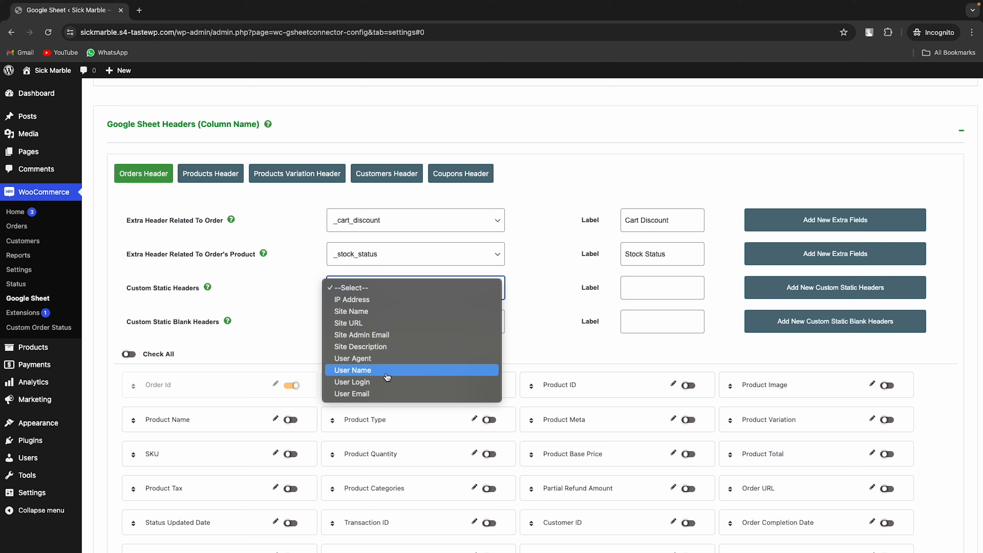
click(399, 305)
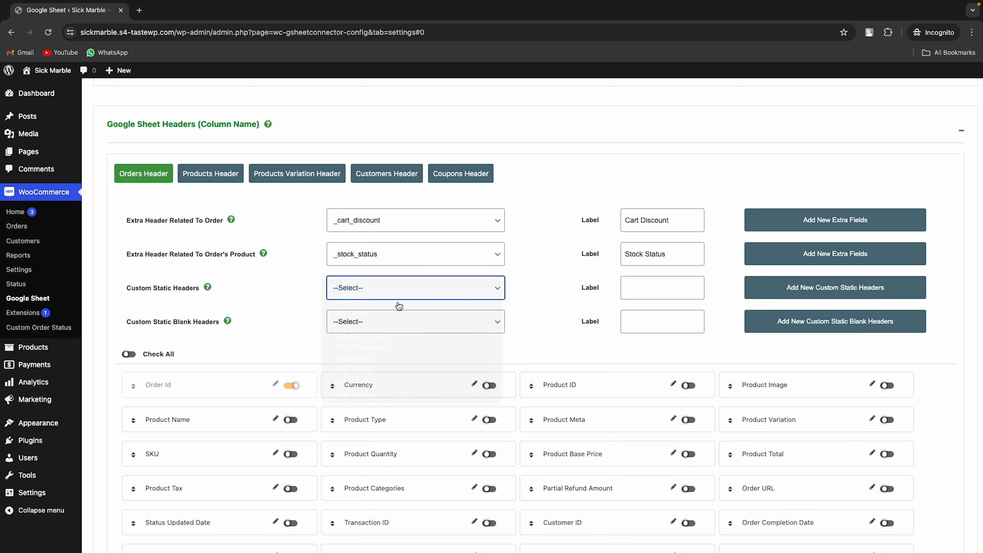
click(639, 291)
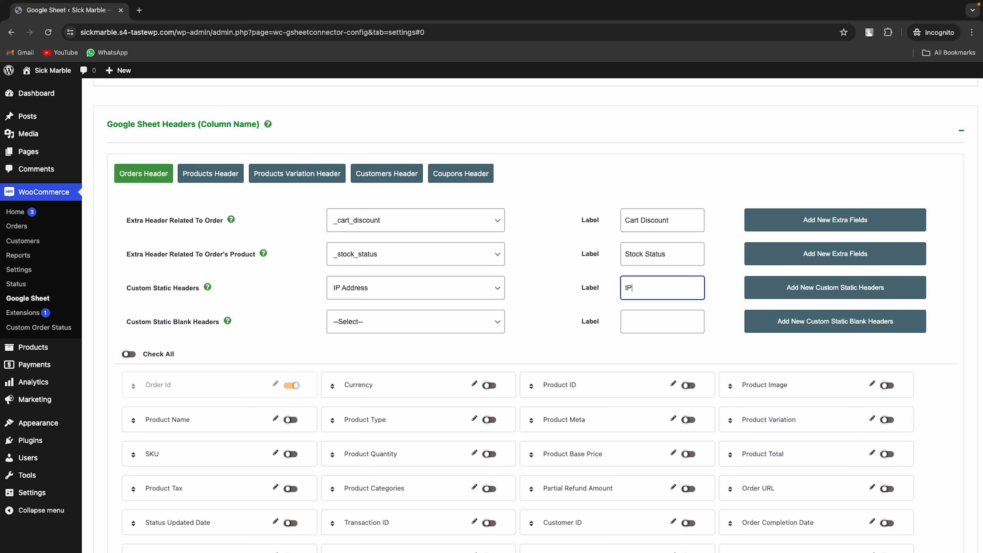
click(766, 293)
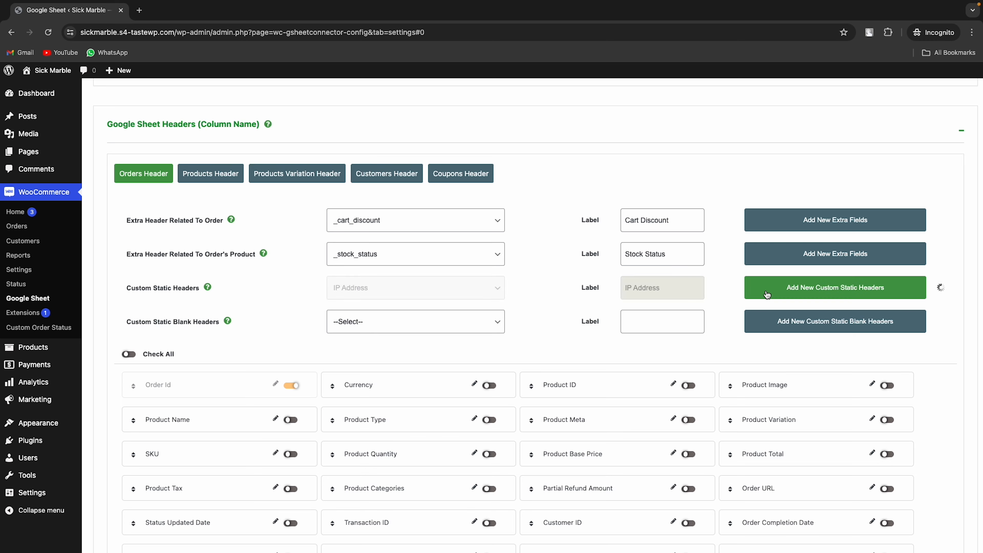
scroll(719, 312, down, 10)
scroll(618, 444, up, 6)
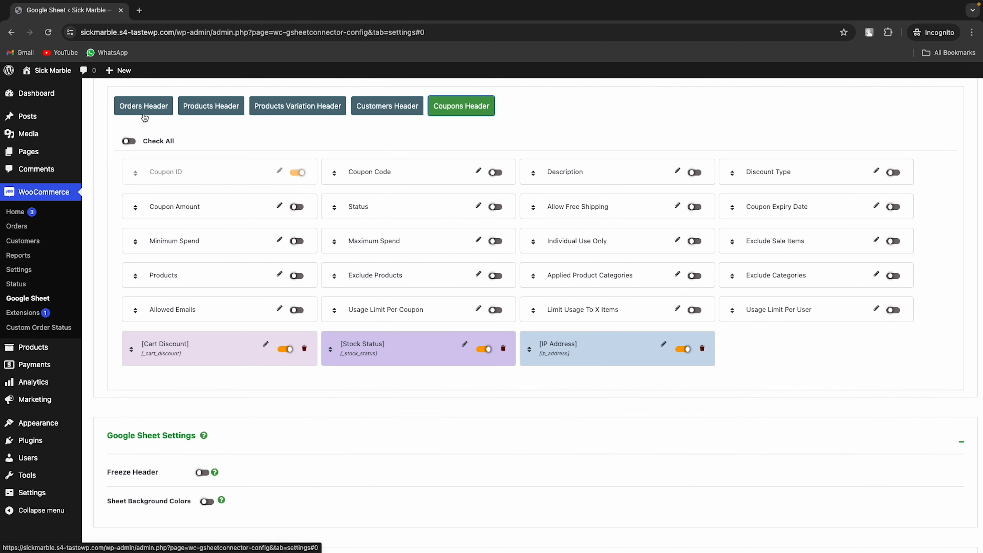
Step: Add a custom static blank header to the Orders Header, choosing Blank1 and labelling it "Blank1"
click(129, 109)
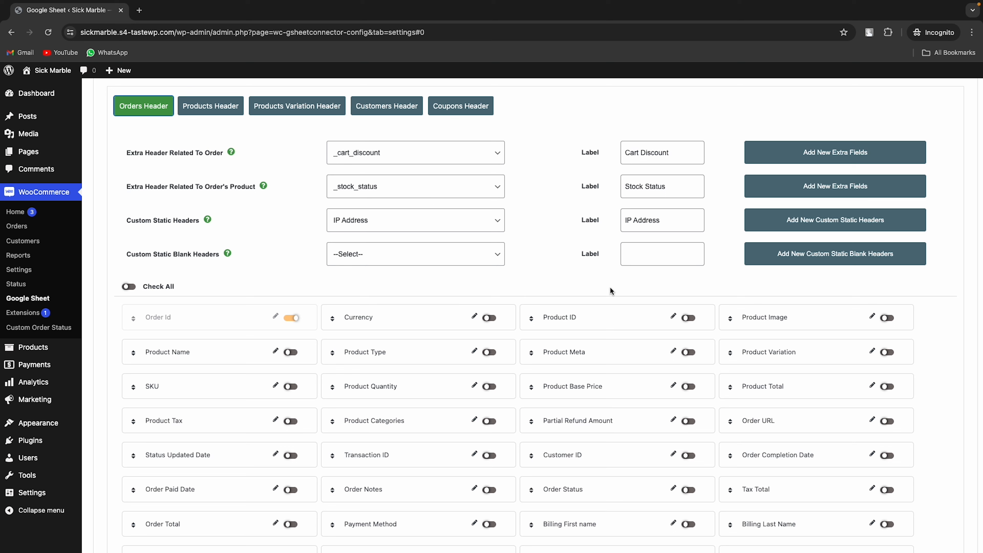
click(436, 260)
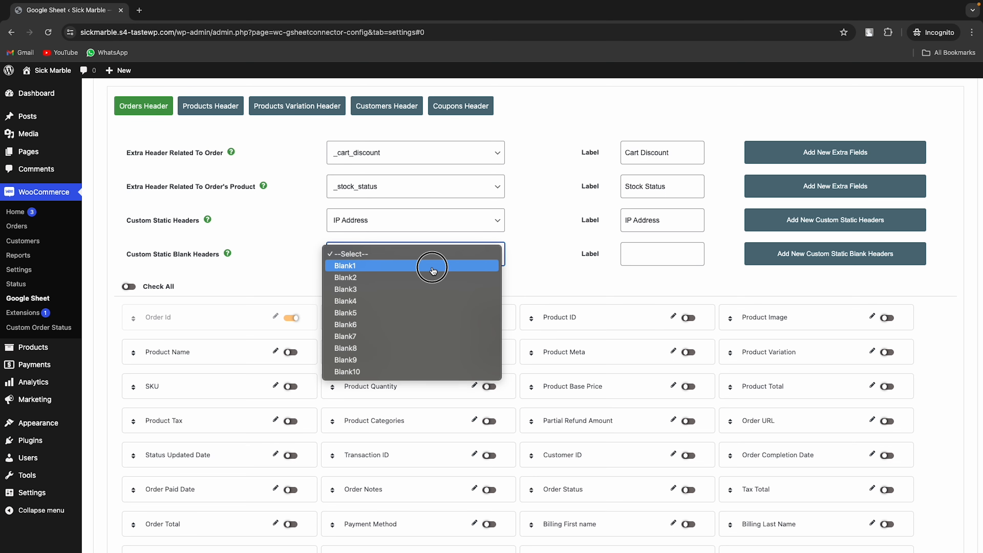
click(432, 265)
click(664, 259)
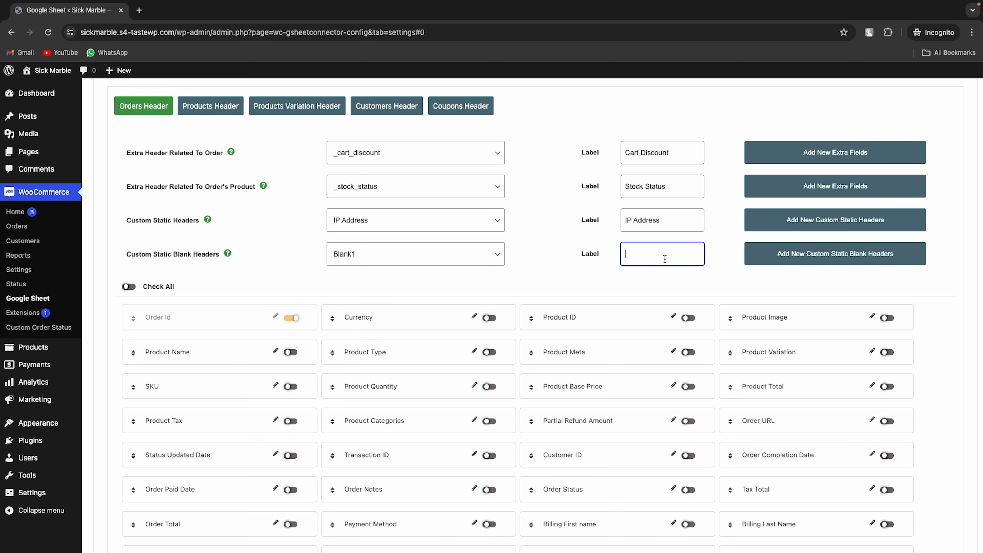
click(761, 256)
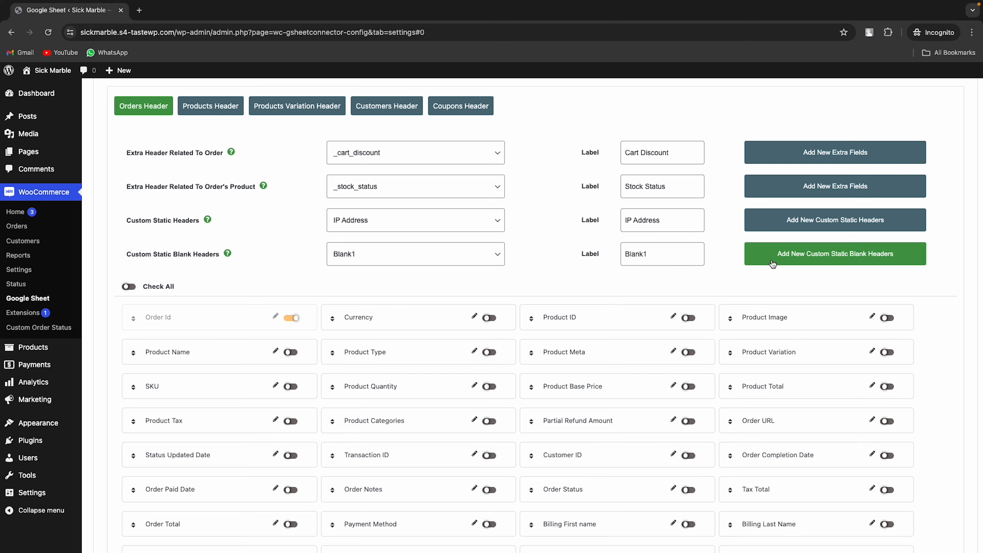
scroll(758, 269, down, 5)
scroll(655, 427, up, 6)
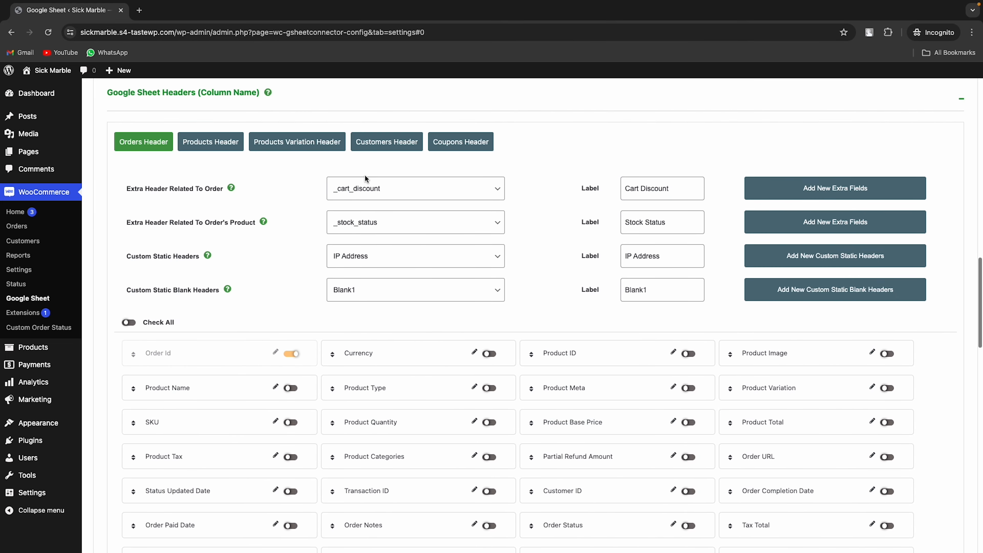
Step: Submit the Google Sheet settings to save the header configuration
scroll(374, 355, down, 17)
scroll(372, 353, down, 4)
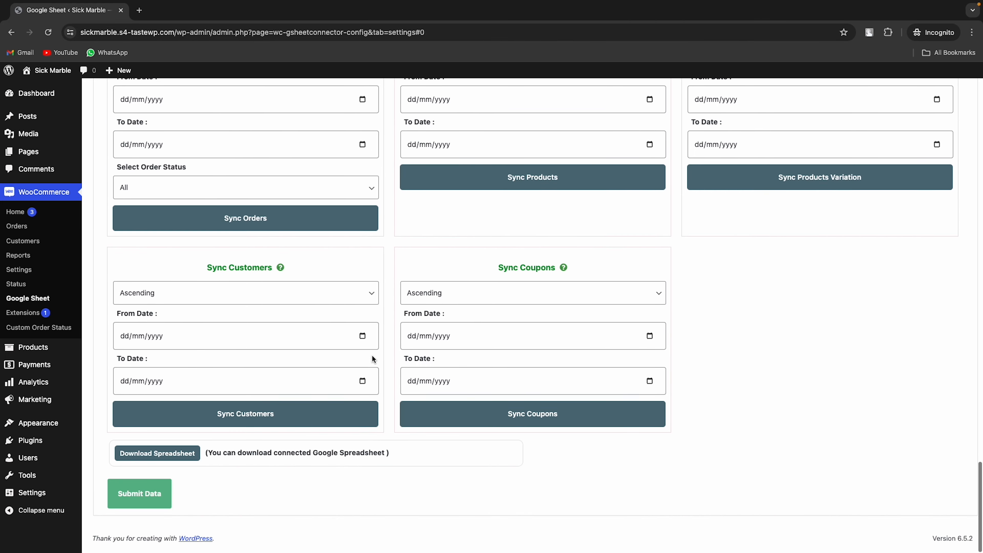
click(148, 495)
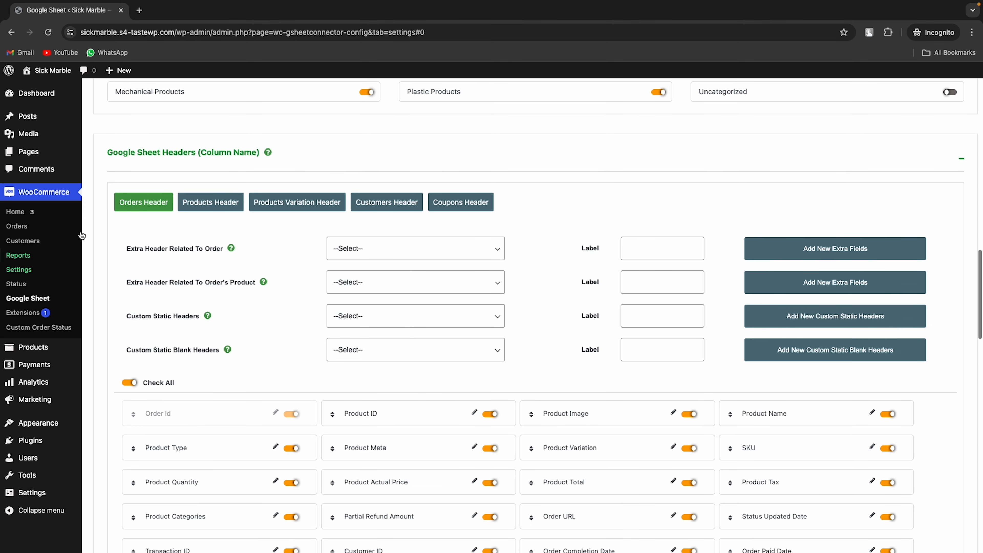
Step: Enable all columns of the Products Header and review the enabled fields
click(190, 205)
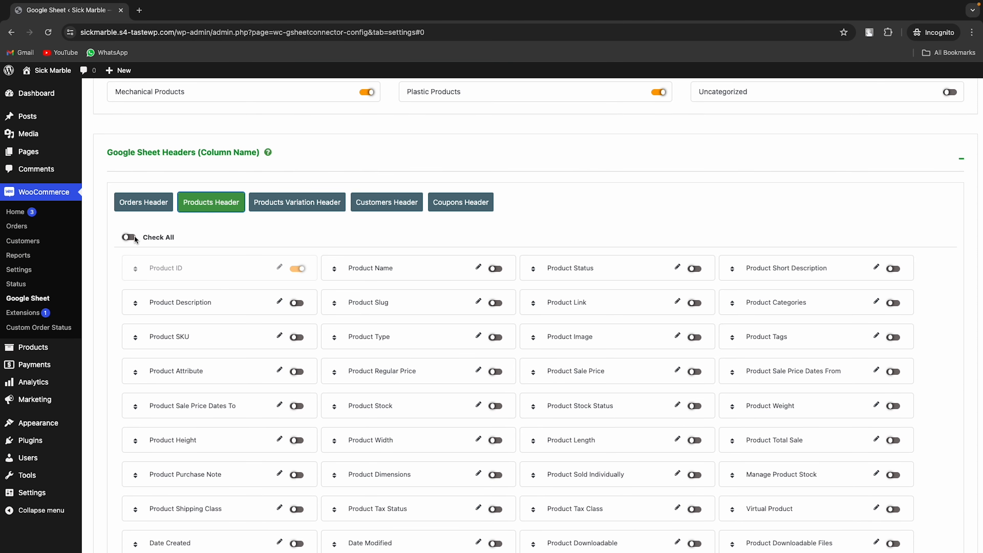
click(128, 237)
scroll(200, 269, down, 4)
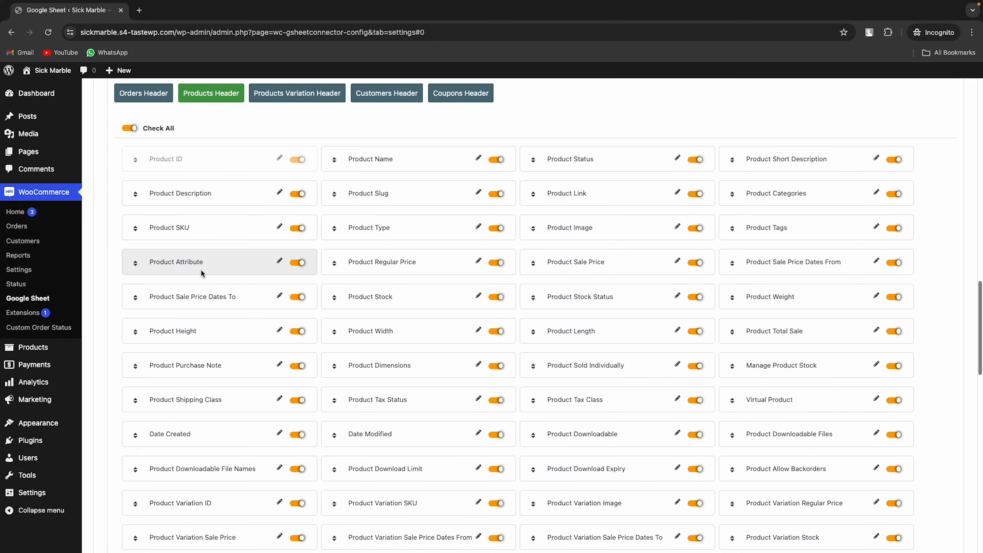
scroll(200, 269, down, 5)
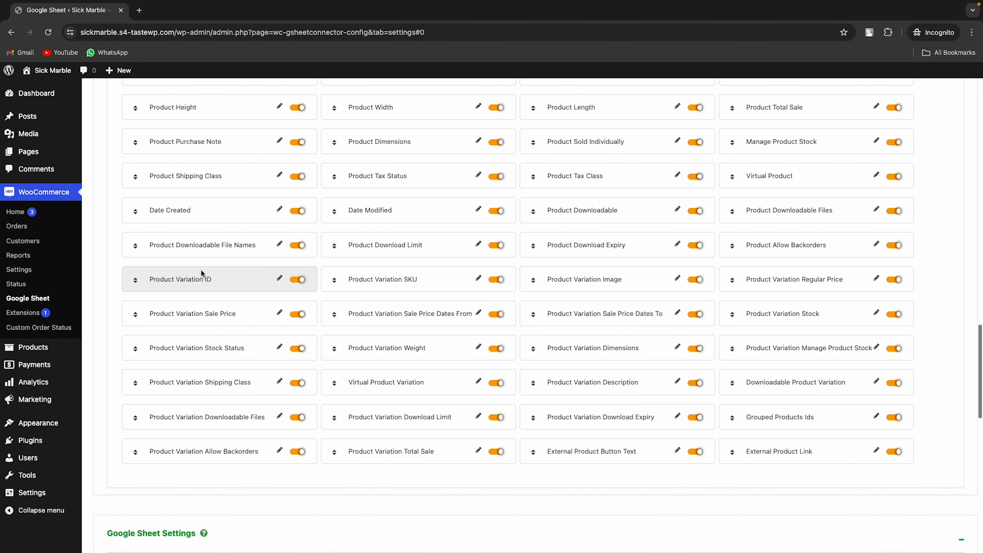
scroll(195, 277, up, 6)
Step: Enable all columns of the Products Variation, Customers and Coupons Headers
click(297, 112)
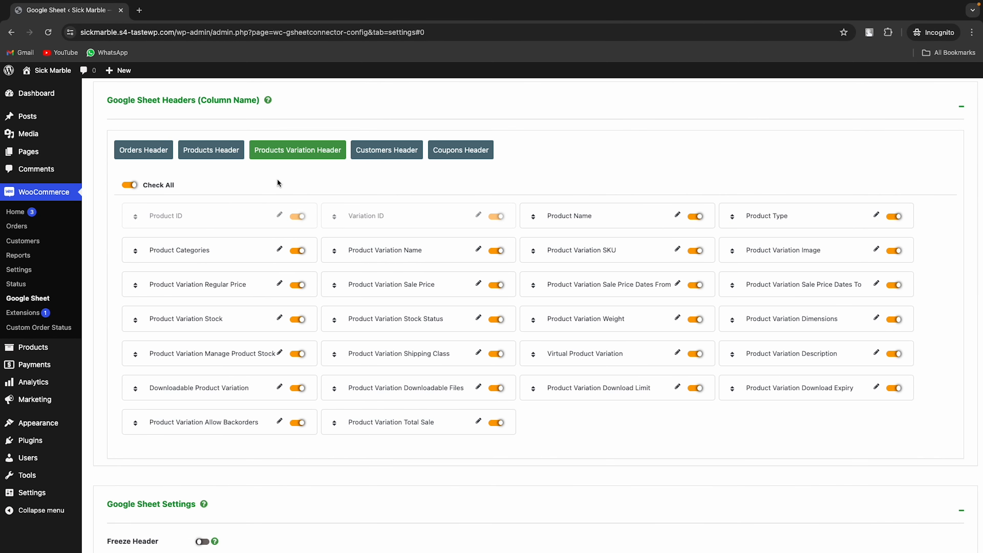
click(358, 158)
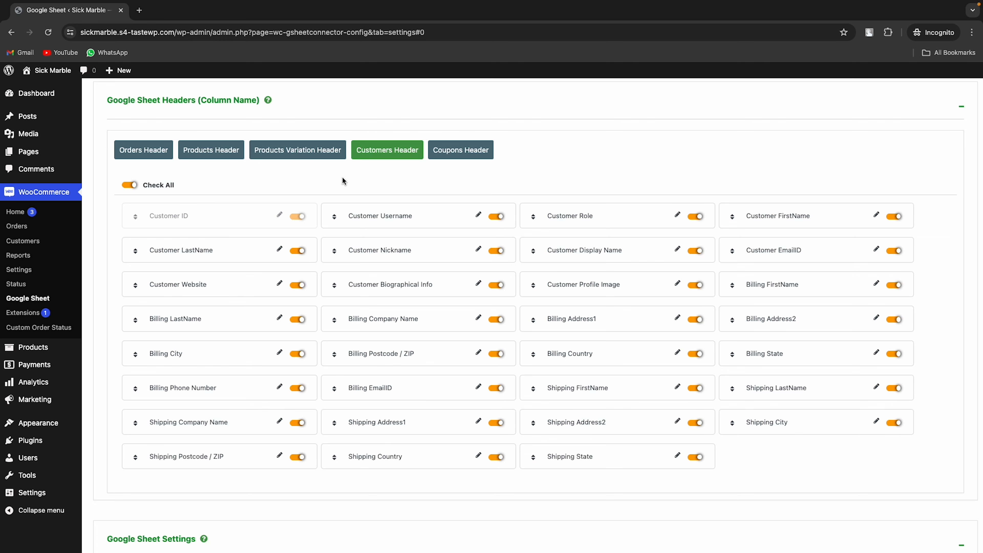
click(433, 158)
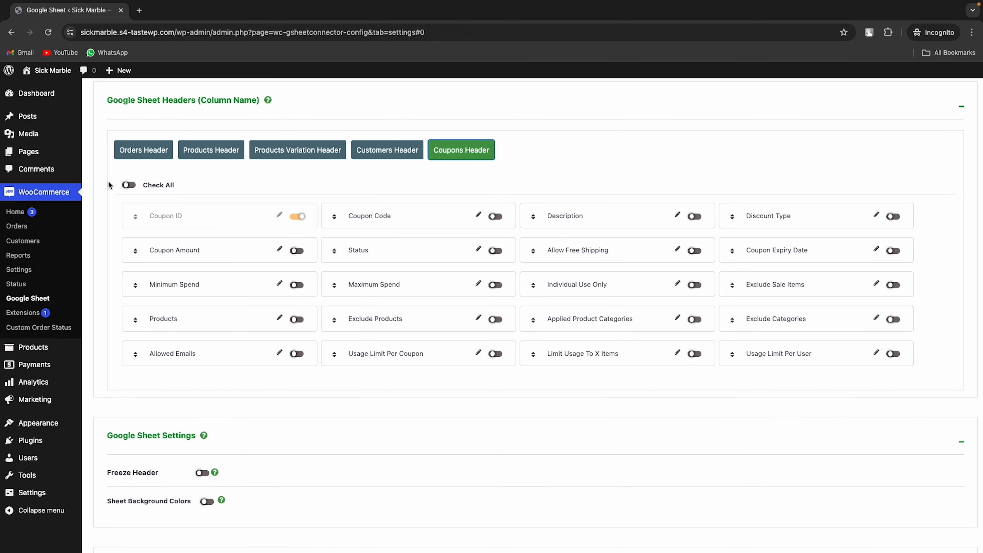
click(129, 185)
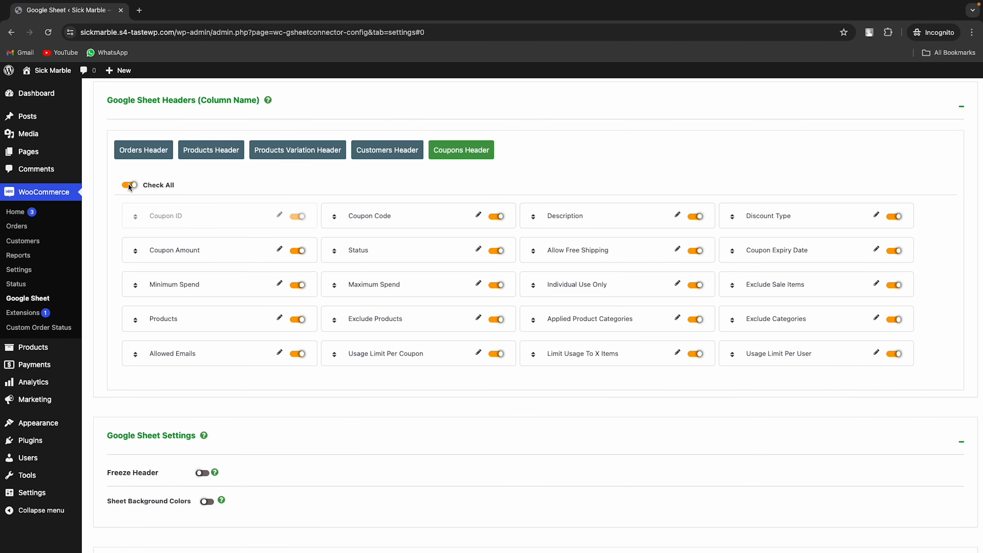
Step: Enable Freeze Header and Sheet Background Colors in the Google Sheet Settings section
scroll(128, 186, down, 2)
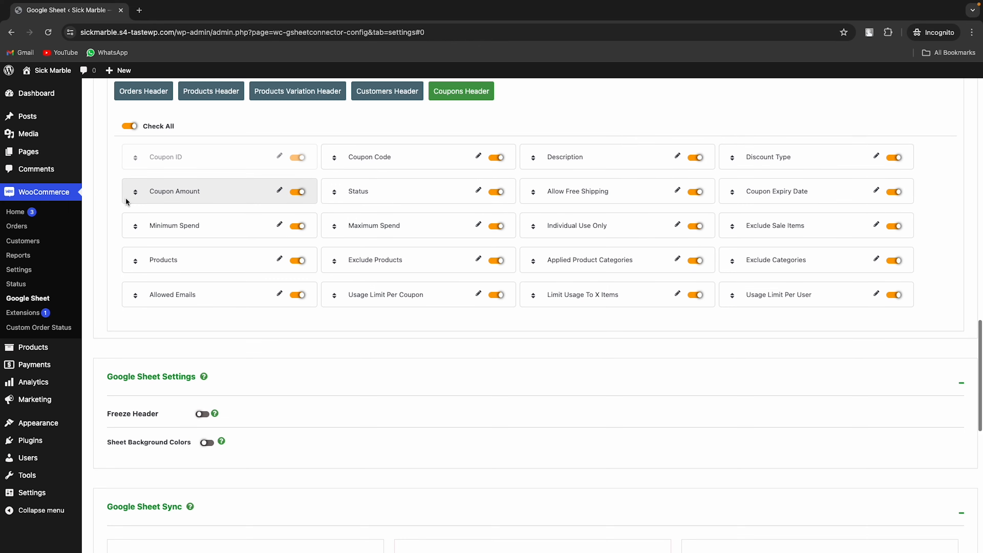
scroll(129, 192, down, 3)
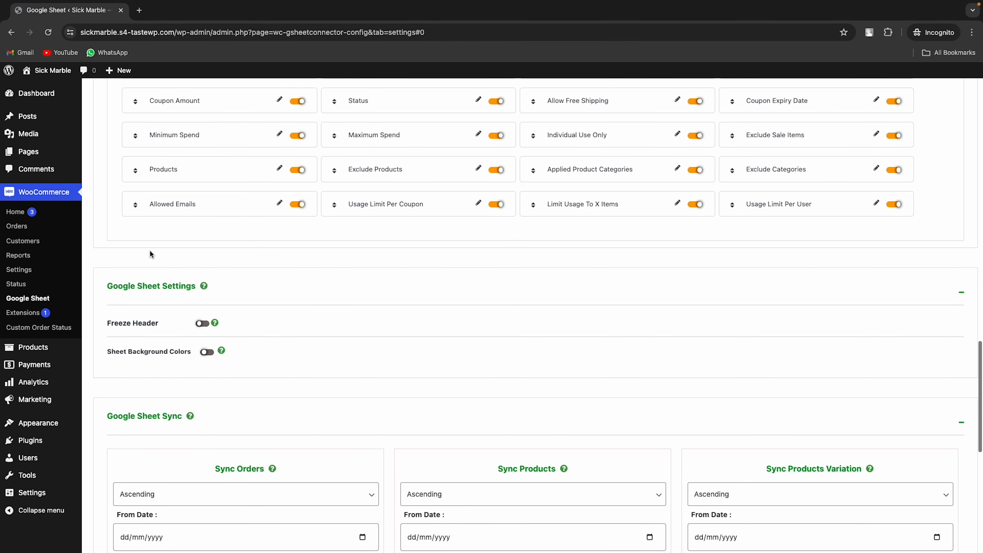
click(201, 324)
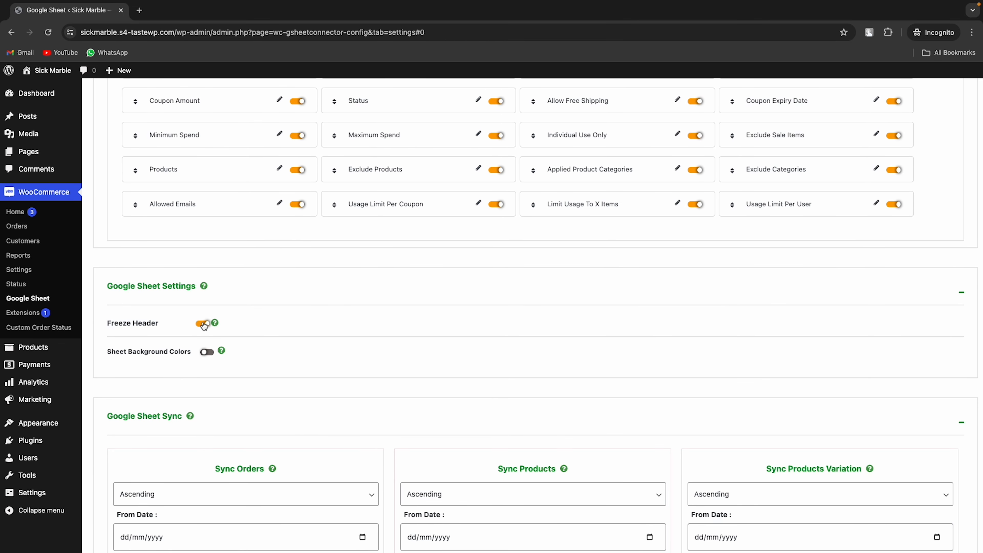
scroll(202, 326, down, 1)
click(205, 330)
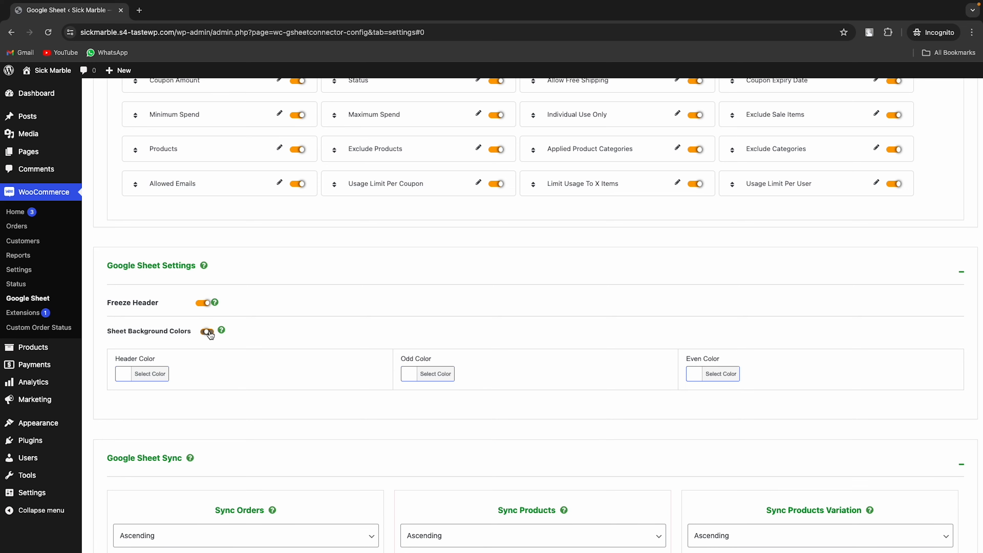
Step: Set the sheet's header background color to light grey
scroll(204, 343, down, 1)
click(123, 353)
drag(122, 384, 122, 397)
click(289, 375)
Step: Set the odd row color to the yellow swatch and the even row color to the green swatch
click(409, 350)
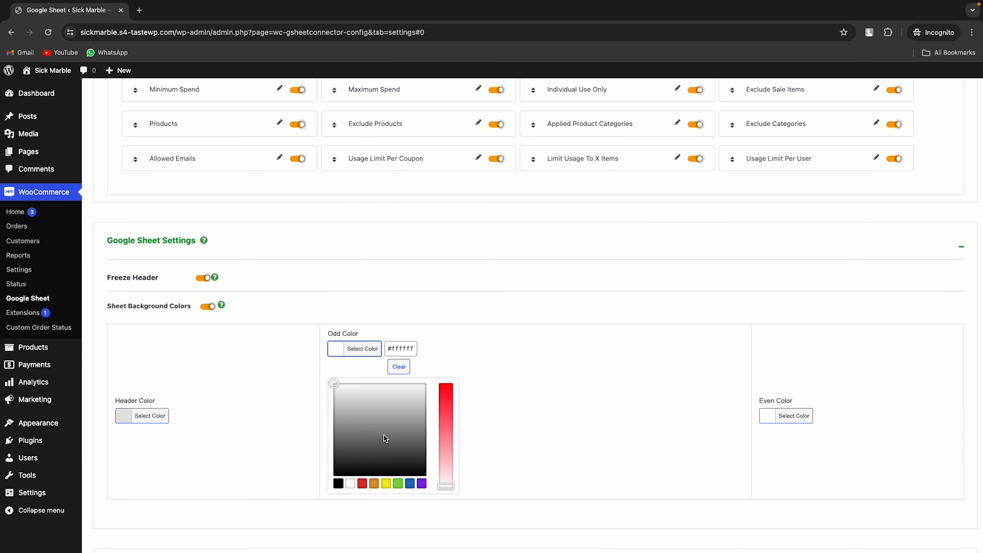
click(386, 484)
click(523, 423)
click(699, 352)
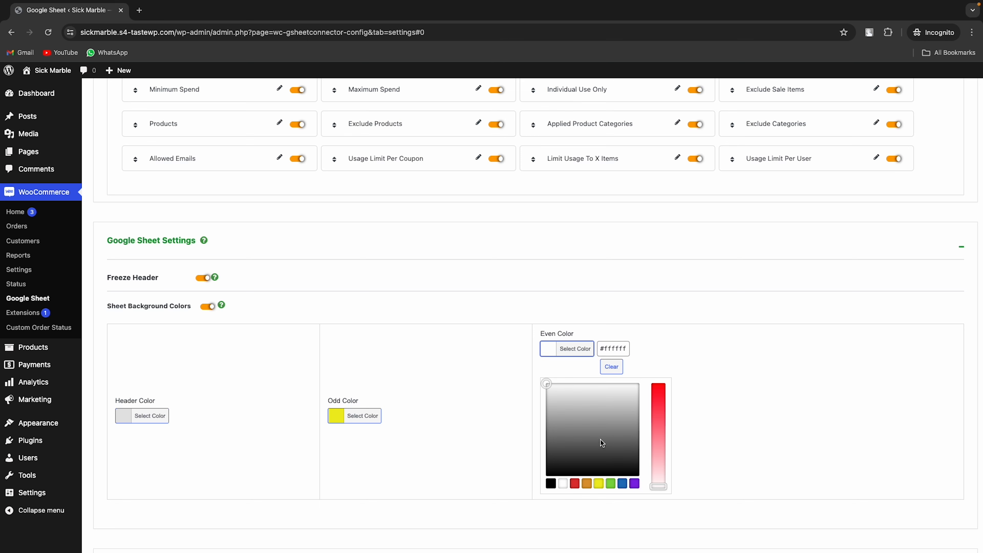
click(611, 484)
click(742, 411)
Step: Clear the custom odd and even row background colors
click(354, 416)
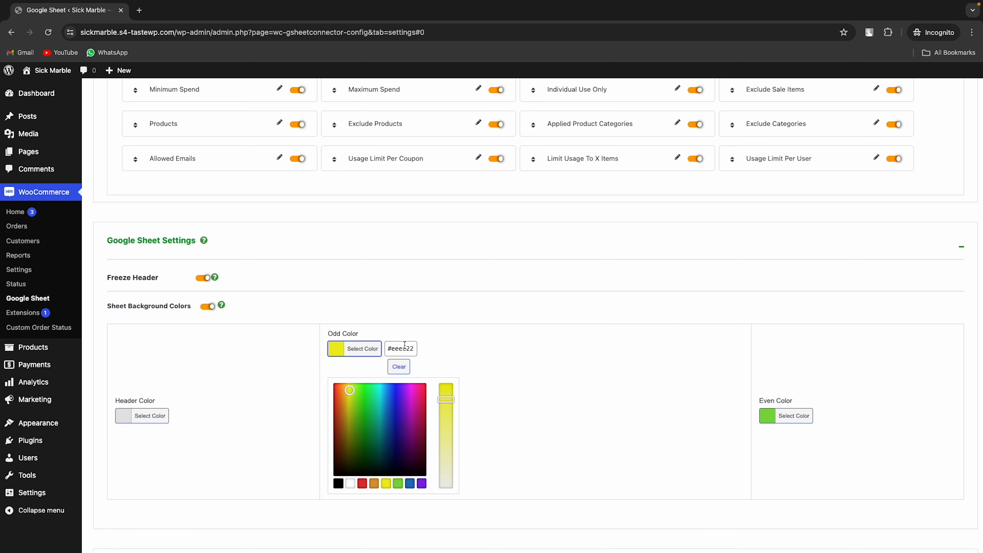
click(399, 366)
click(507, 381)
click(689, 353)
click(615, 367)
click(511, 402)
Step: Submit the Google Sheet settings to save the frozen header and background colors
scroll(506, 403, down, 3)
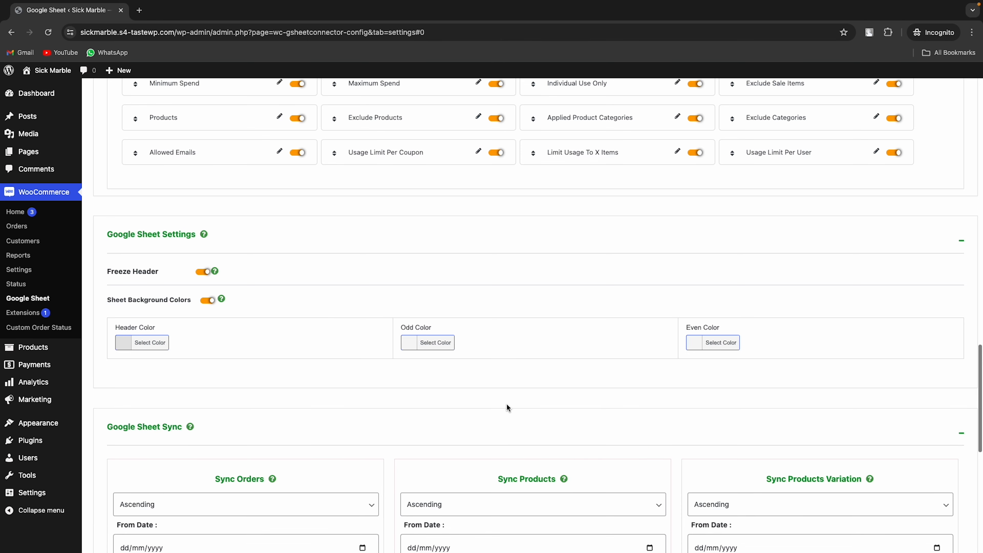
scroll(504, 410, down, 8)
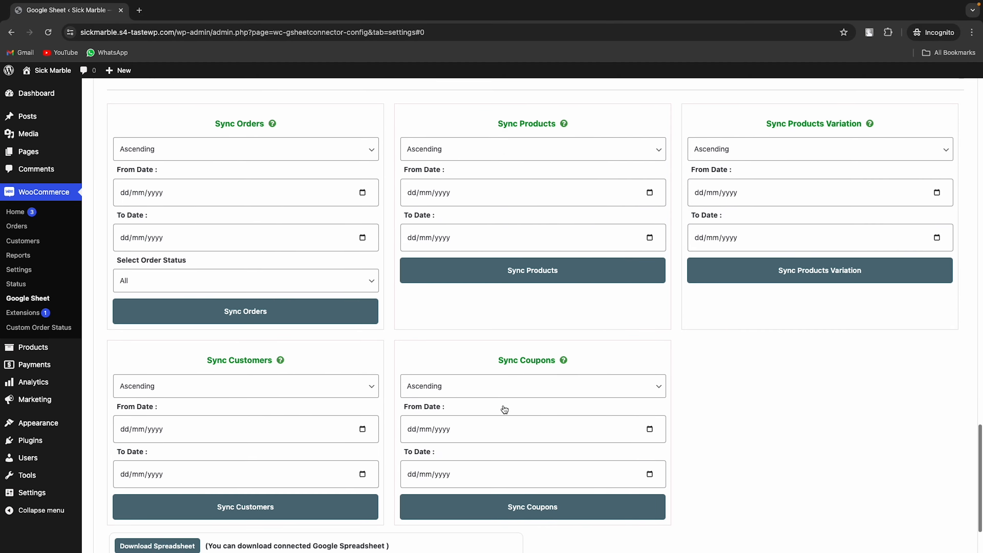
scroll(503, 407, down, 2)
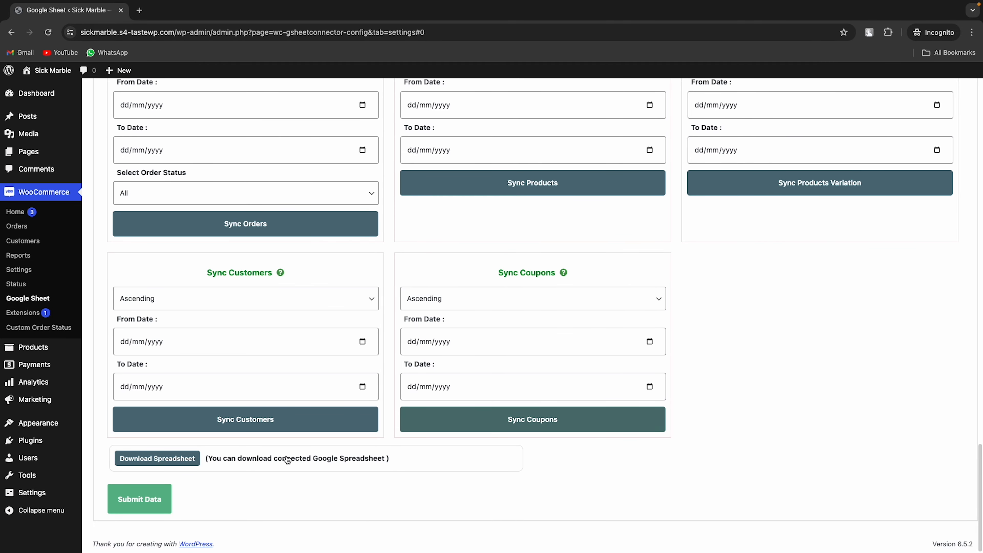
click(163, 499)
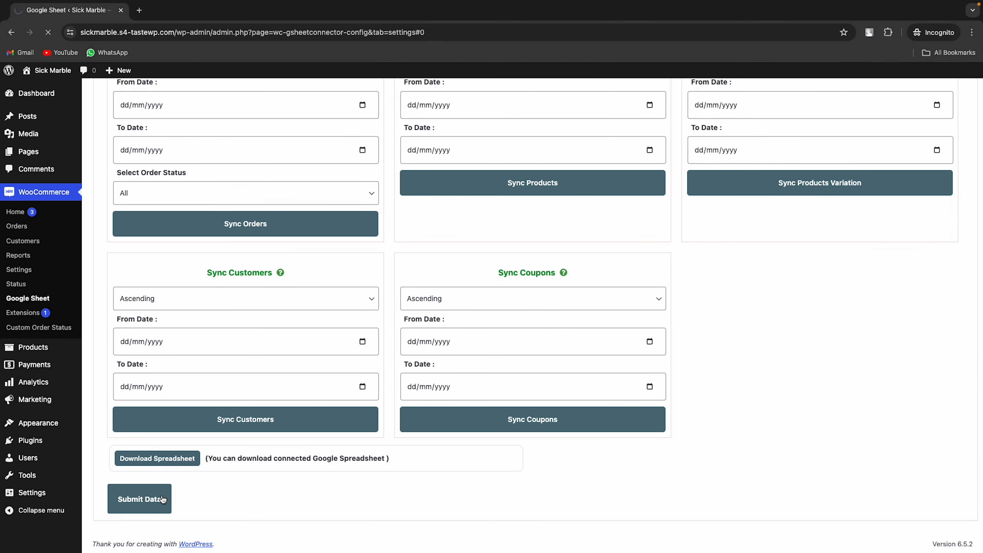
Step: Open the connected WooCommerce Store spreadsheet and check the Pending Orders header row through its last column
click(249, 302)
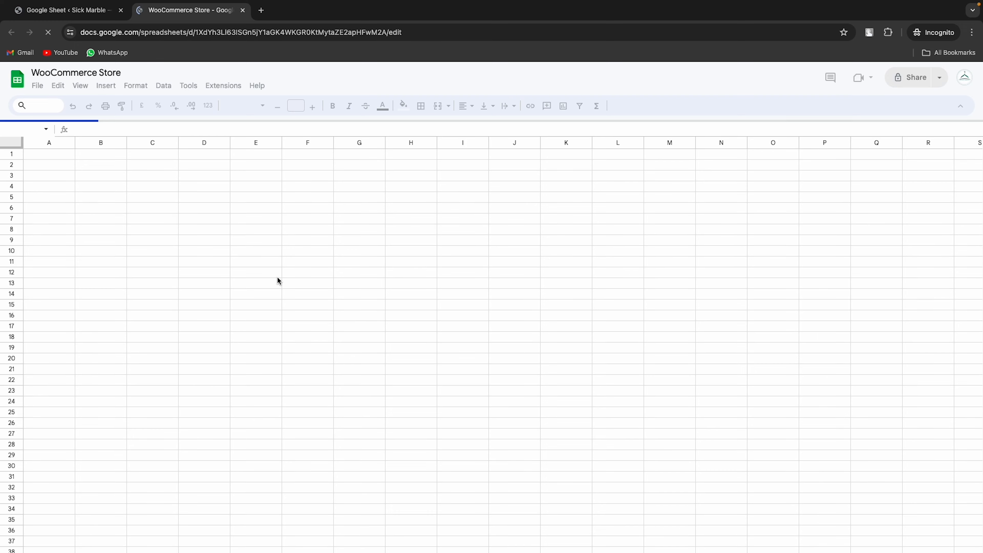
click(139, 544)
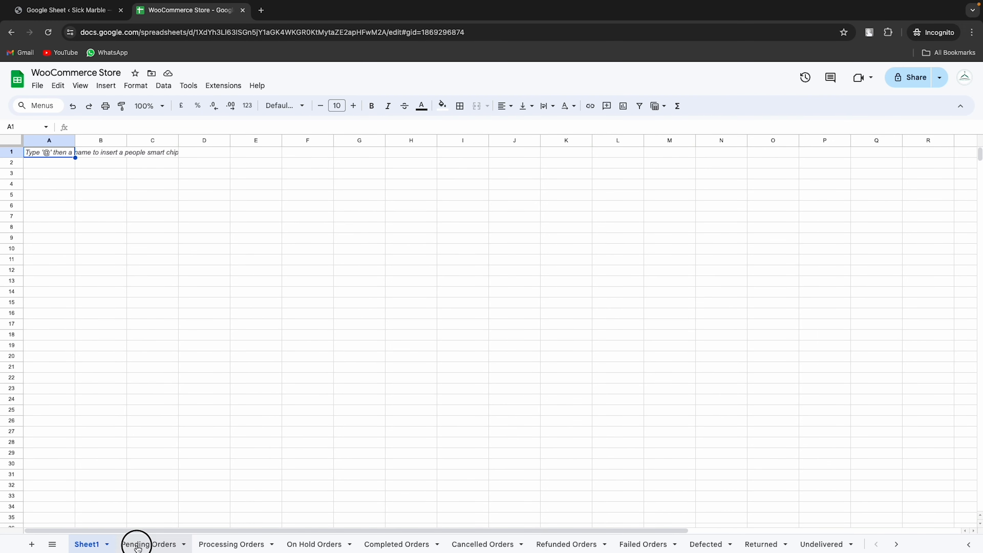
drag(66, 152, 360, 152)
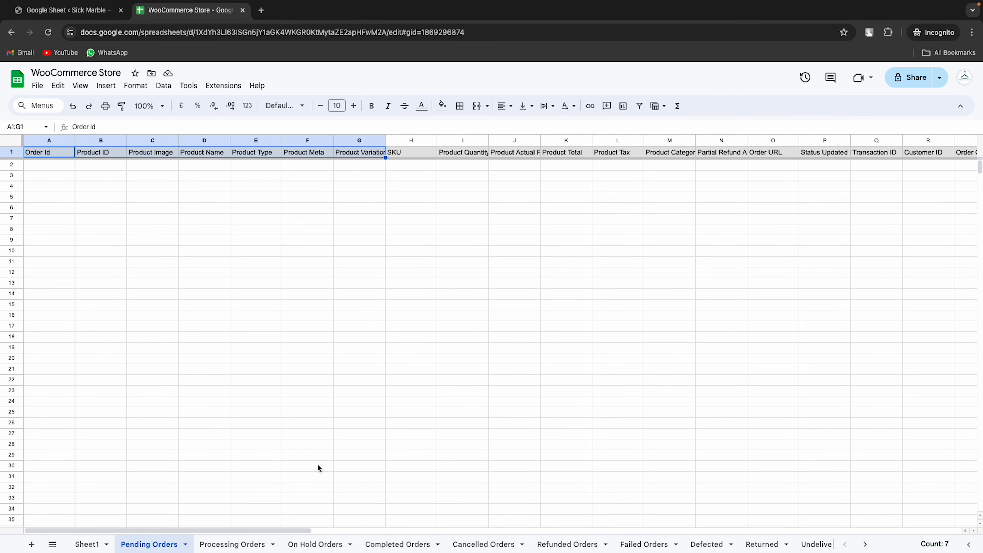
drag(281, 534, 920, 446)
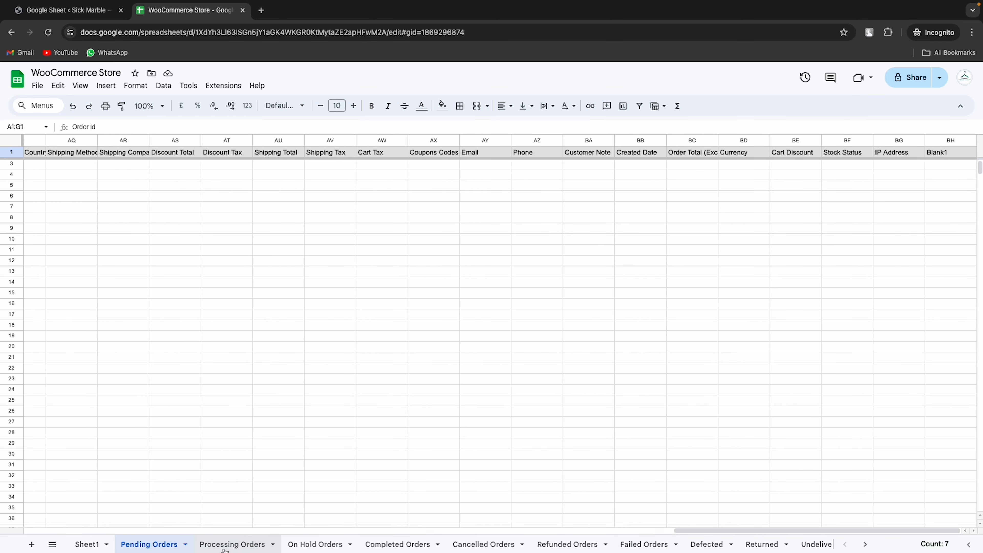
Step: Check the header rows of the Processing, On Hold, Completed and Cancelled Orders sheets through their last columns
click(232, 544)
drag(263, 531, 892, 512)
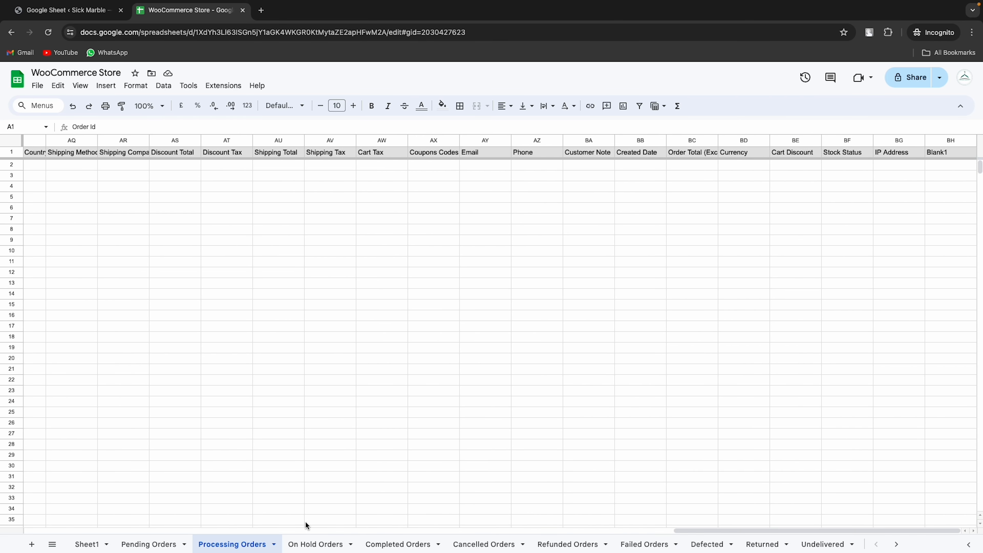
click(311, 544)
drag(291, 531, 966, 513)
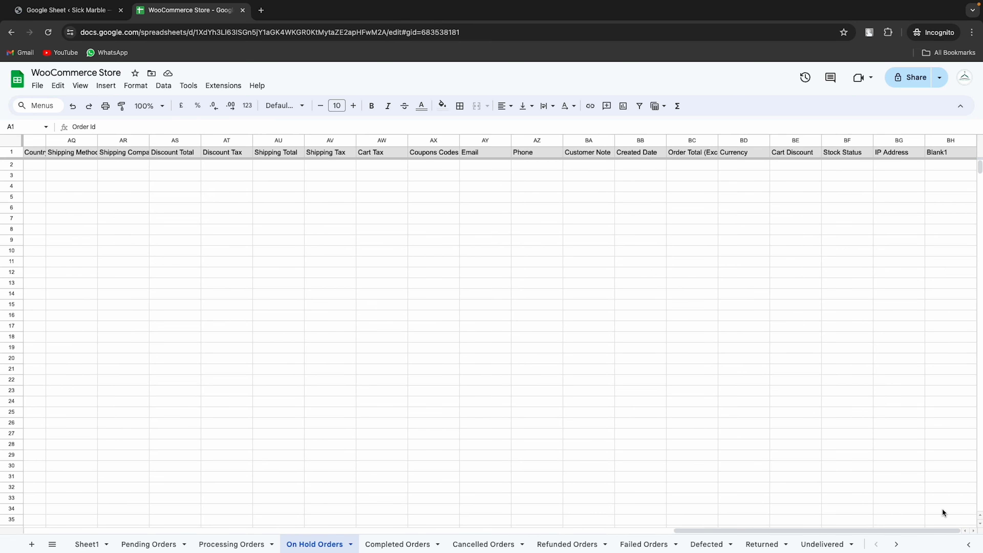
click(397, 544)
drag(224, 531, 896, 541)
click(484, 544)
drag(294, 529, 937, 523)
Step: Check the header rows of the Refunded Orders, Failed Orders, Defected, Returned and Undelivered sheets through their last columns
click(567, 544)
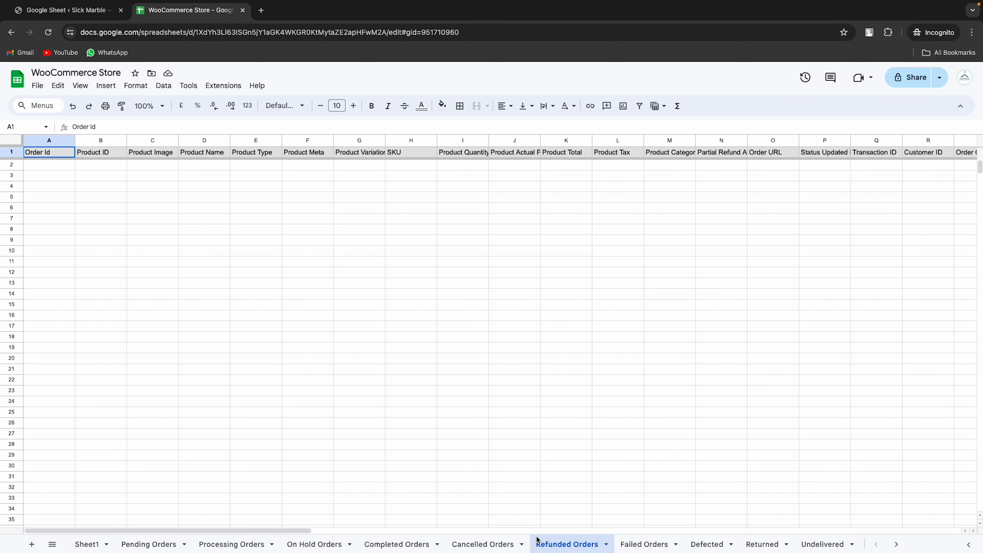
drag(162, 531, 921, 542)
click(644, 544)
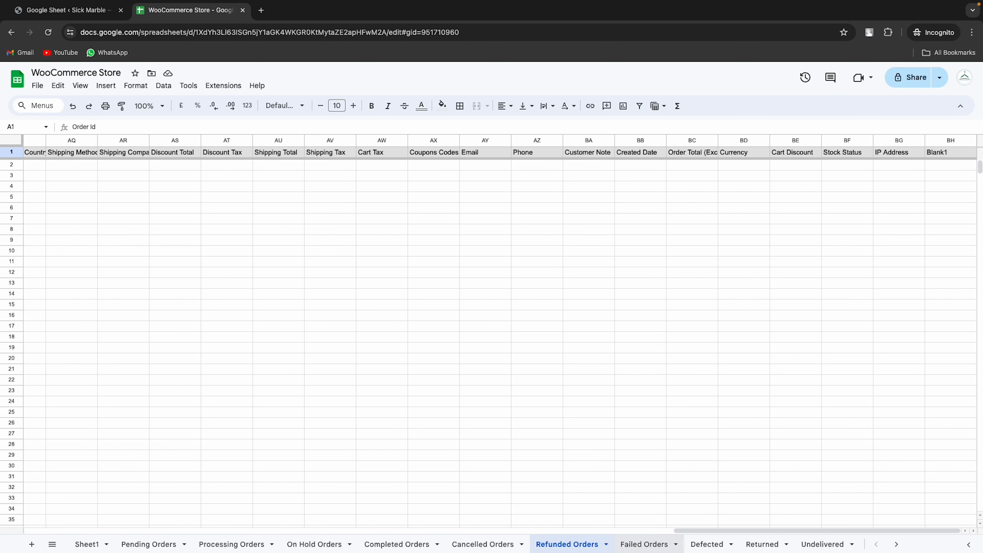
drag(268, 529, 897, 522)
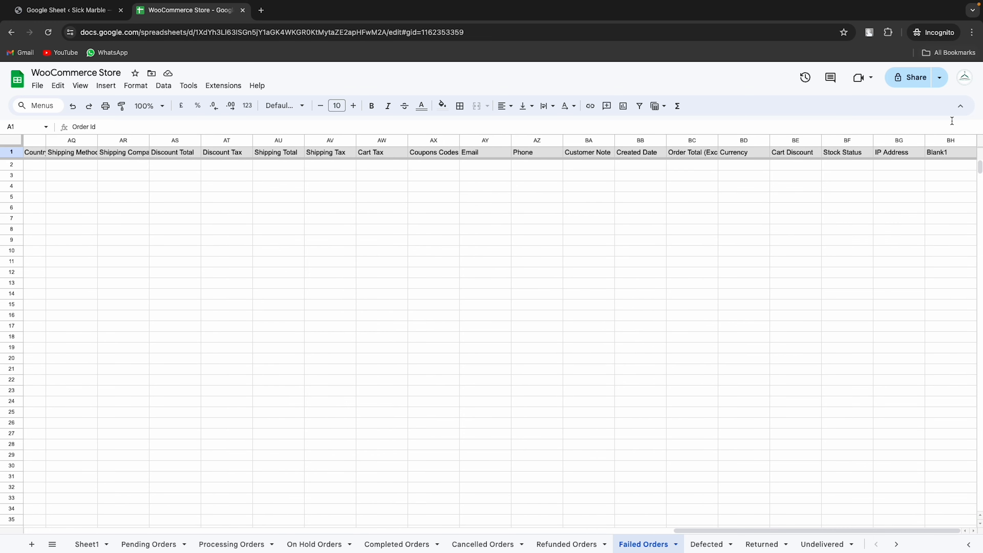
click(706, 543)
drag(246, 528, 977, 542)
click(758, 543)
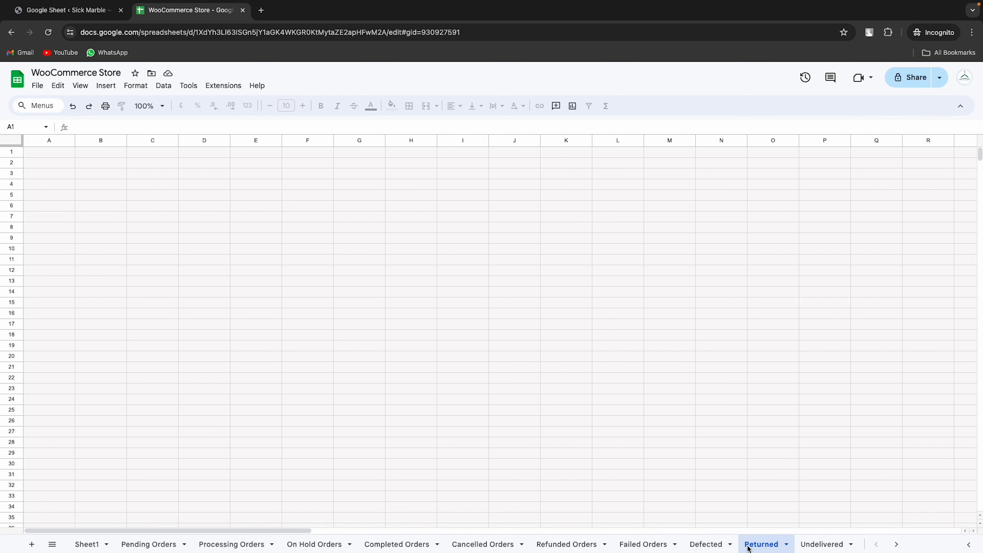
drag(305, 529, 965, 540)
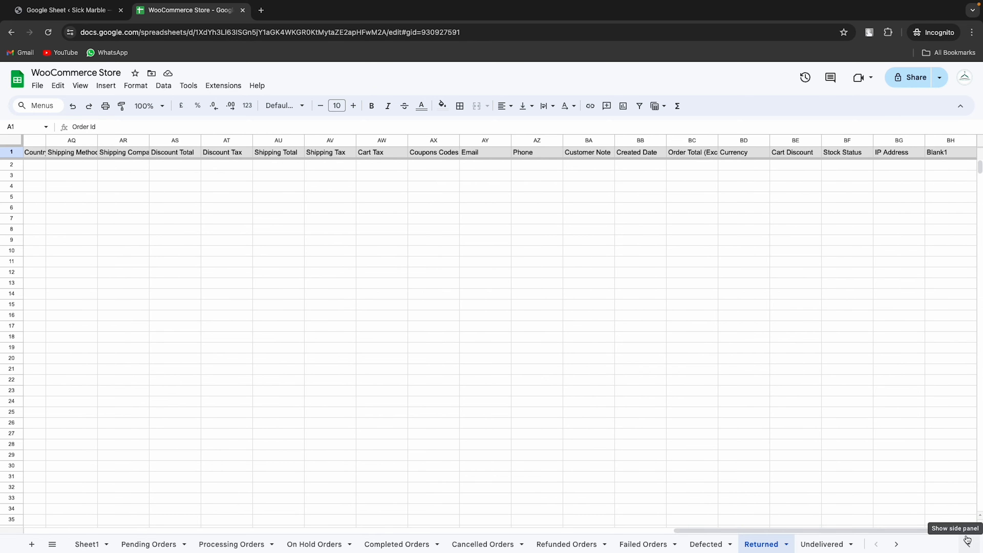
click(820, 544)
drag(274, 531, 945, 519)
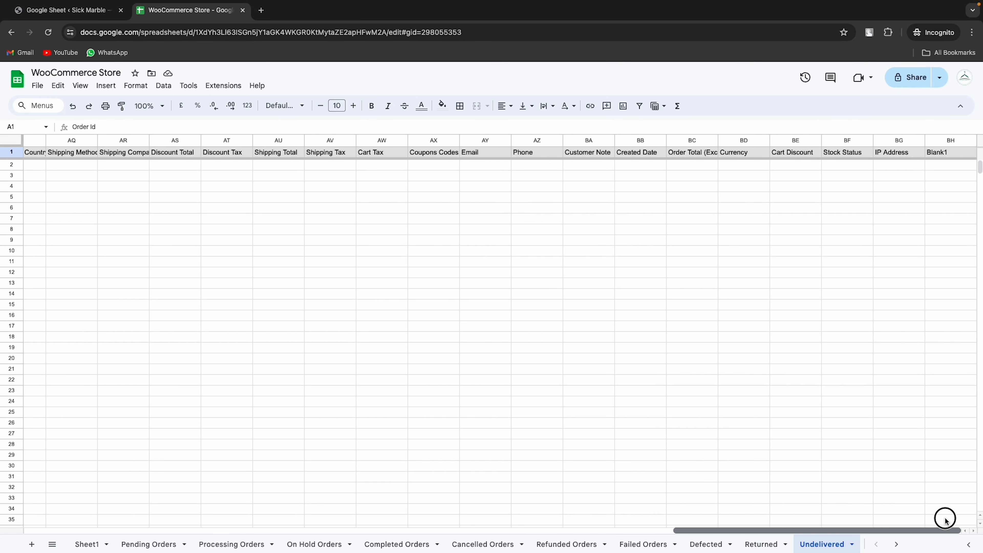
Step: Check the header rows of the Draft, Trashed Orders and All Orders sheets
click(896, 544)
click(400, 544)
drag(276, 530, 902, 532)
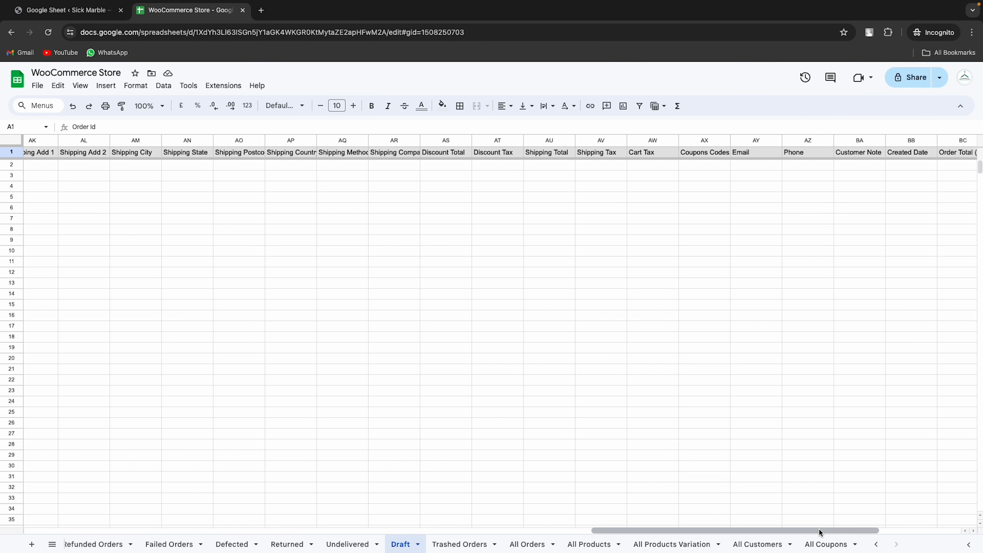
click(468, 539)
click(513, 544)
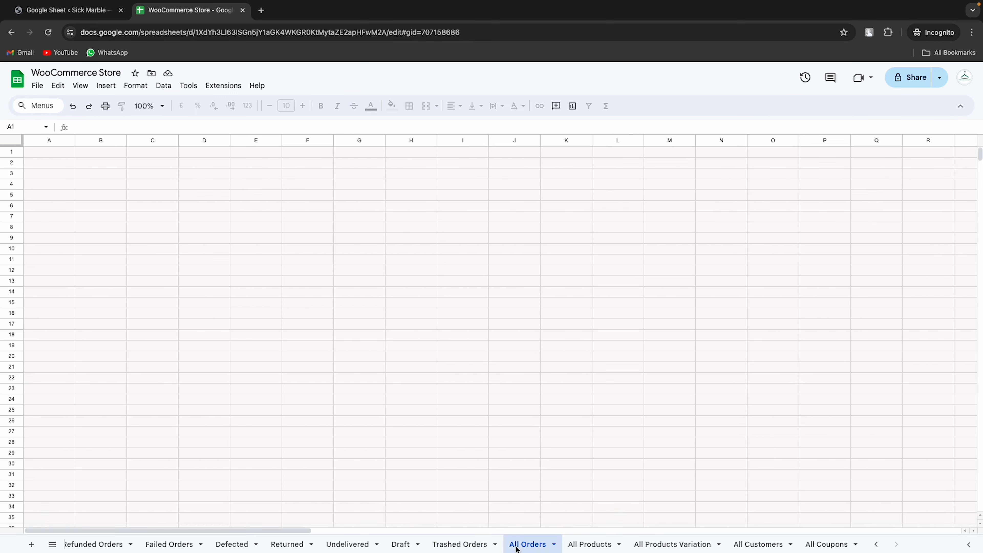
drag(224, 531, 890, 531)
Step: Check the header rows of the All Products, All Products Variation, All Customers and All Coupons sheets through their last columns
click(590, 544)
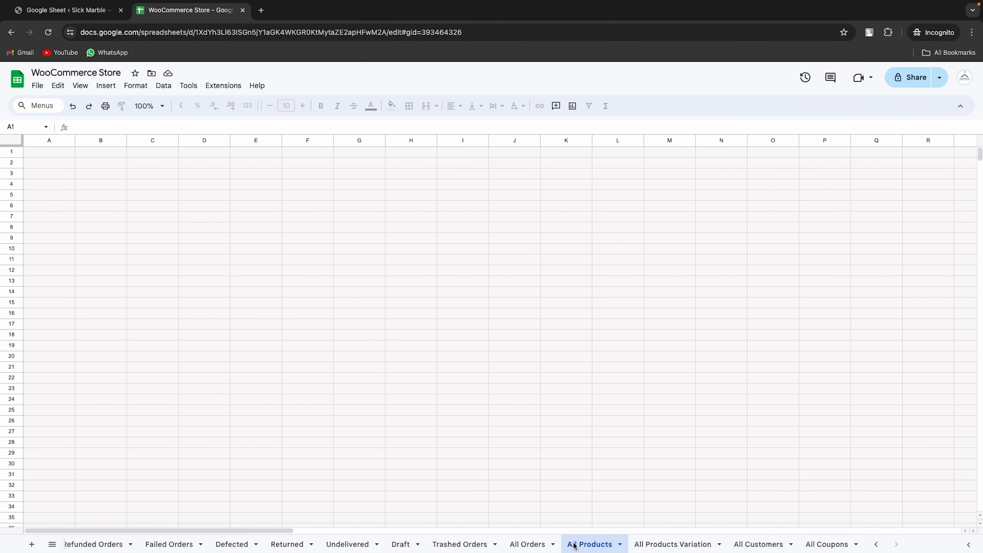
drag(274, 530, 957, 516)
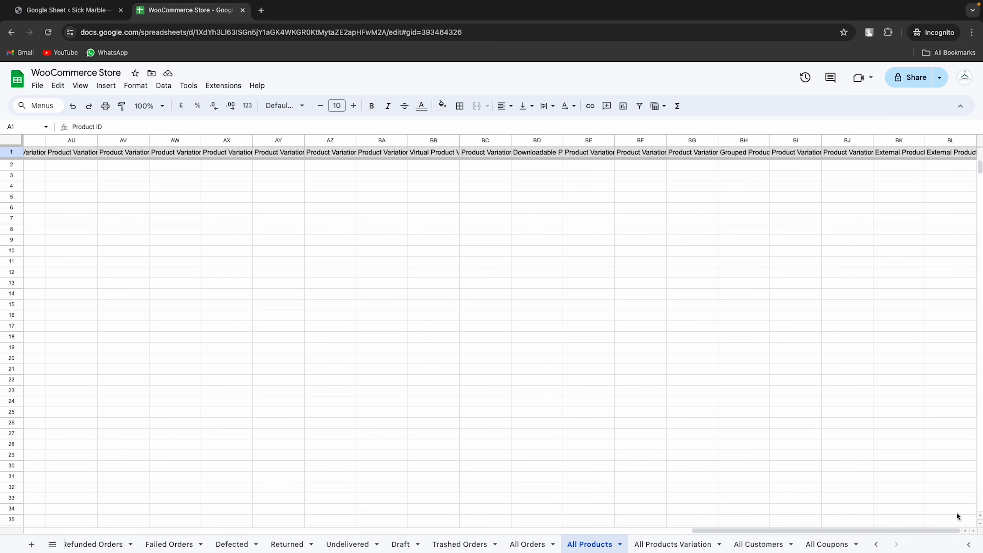
click(675, 543)
drag(596, 529, 871, 540)
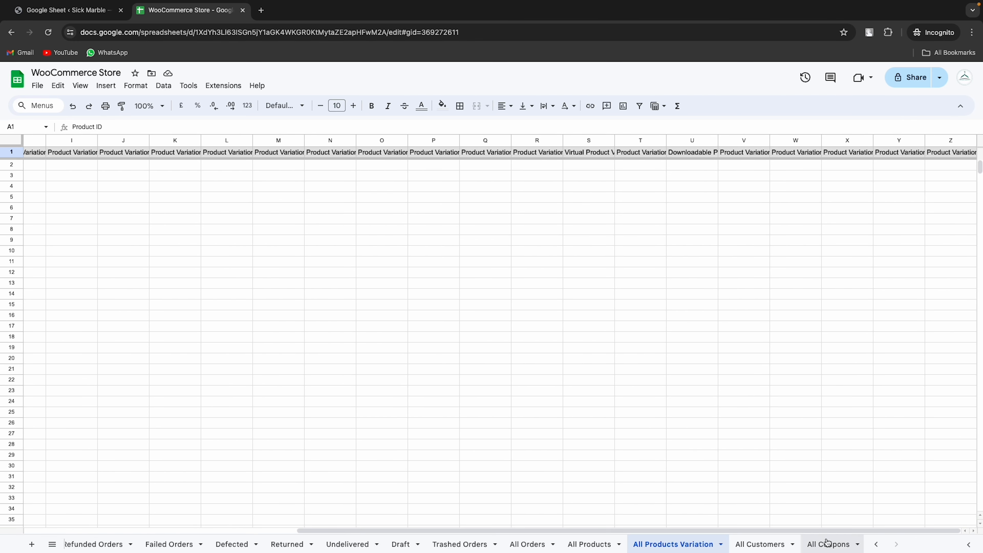
click(759, 544)
drag(492, 530, 832, 538)
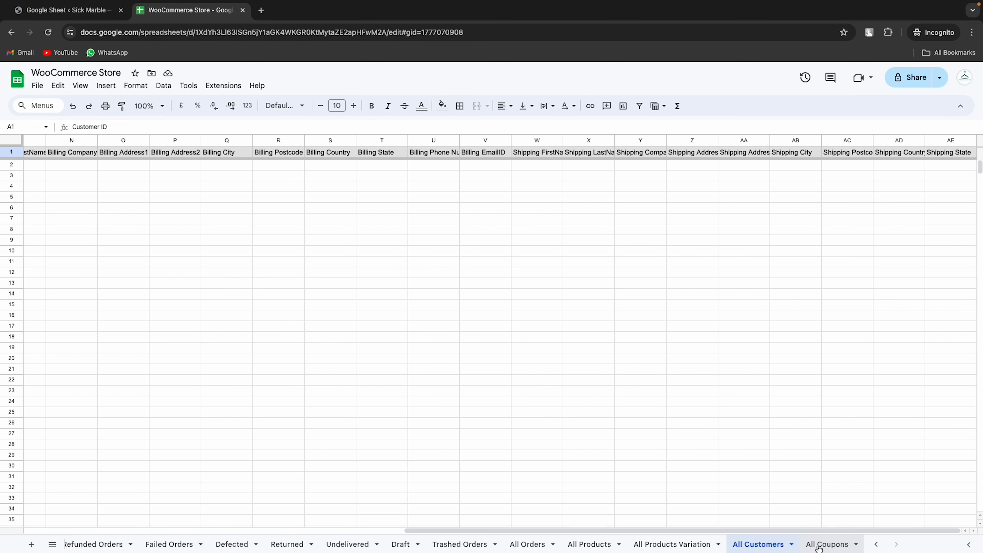
click(825, 544)
drag(596, 530, 933, 540)
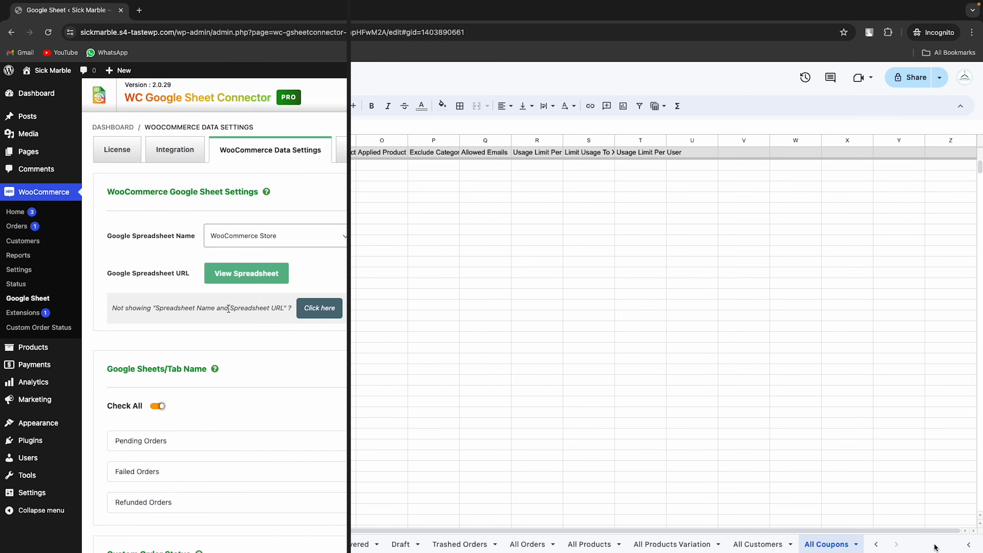
Step: Return to the WooCommerce Data Settings and review the Google Sheet Sync options for orders, products, variations, customers and coupons
scroll(228, 308, down, 15)
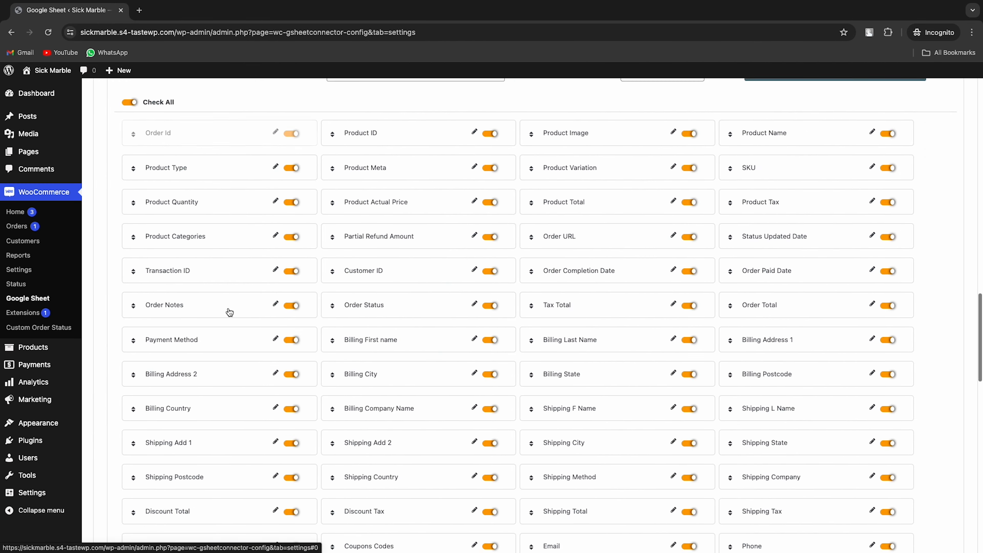
scroll(230, 312, down, 20)
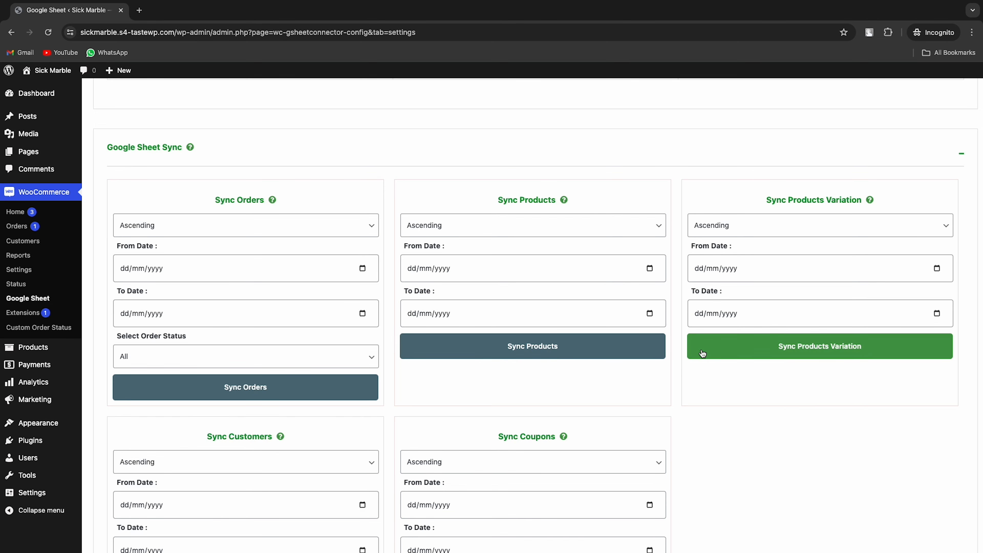
scroll(689, 358, down, 3)
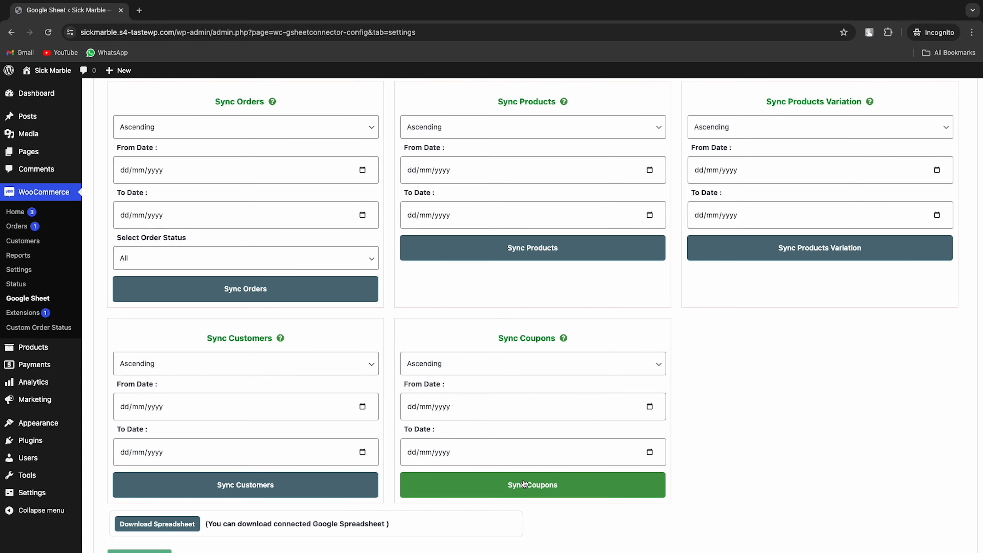
scroll(300, 170, down, 20)
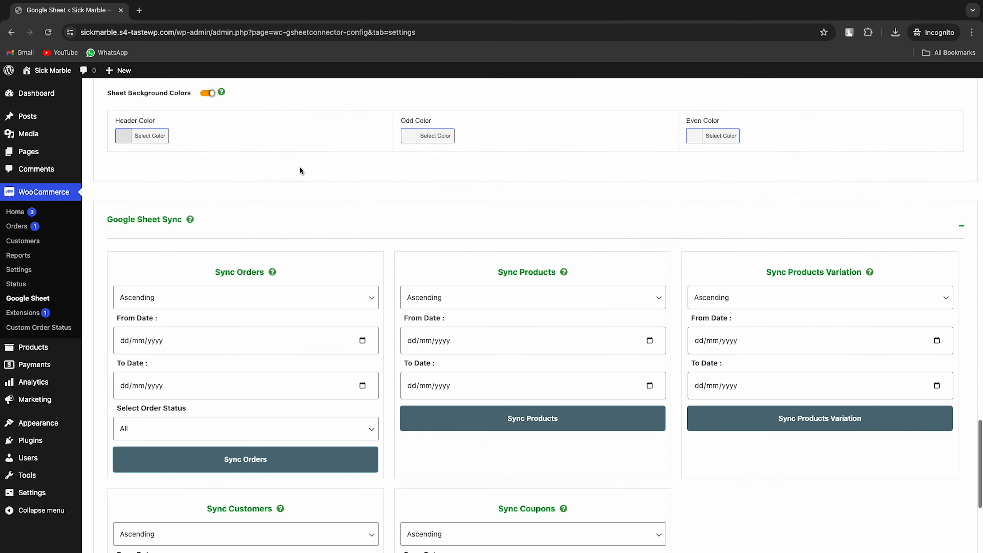
scroll(301, 170, down, 6)
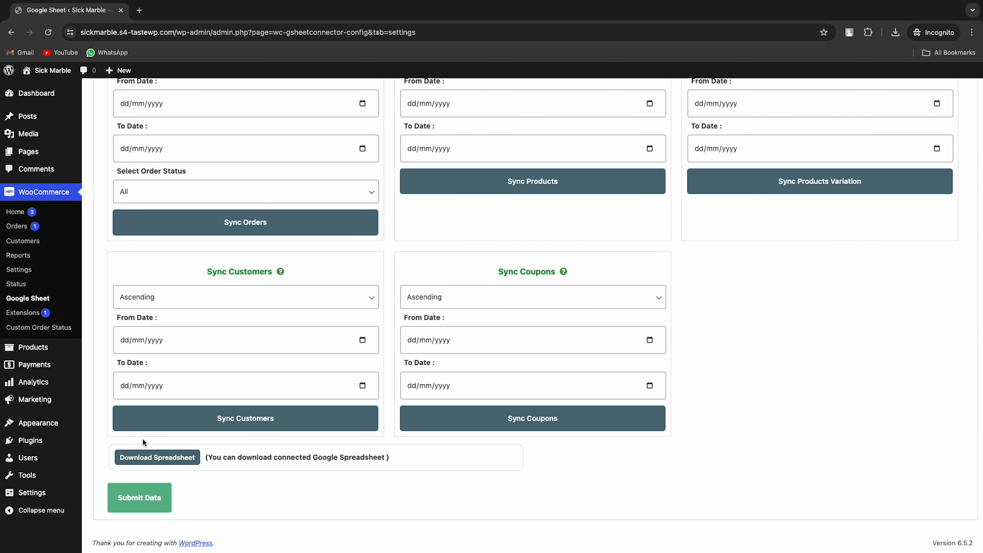
Step: Download the connected Google Spreadsheet and accept the browser alert
click(151, 456)
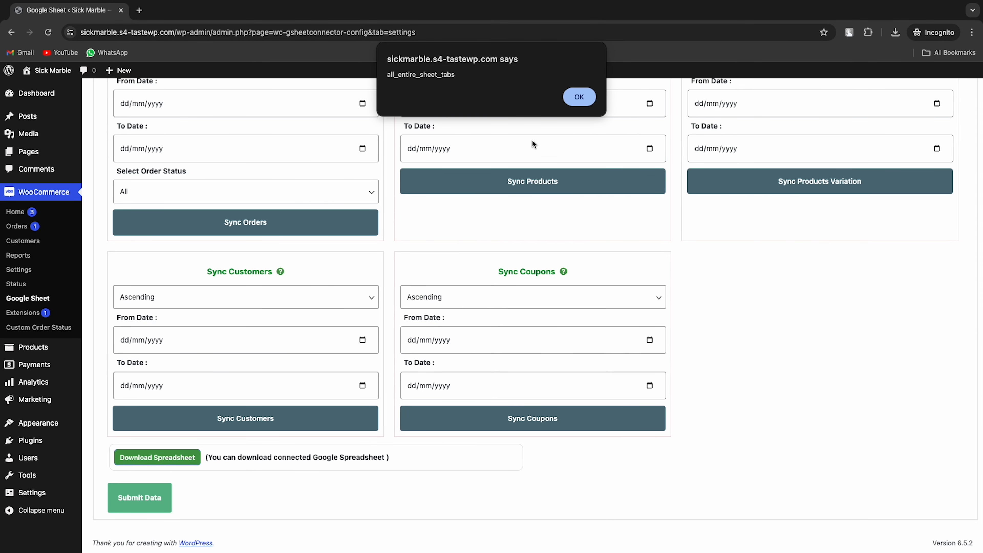
click(568, 99)
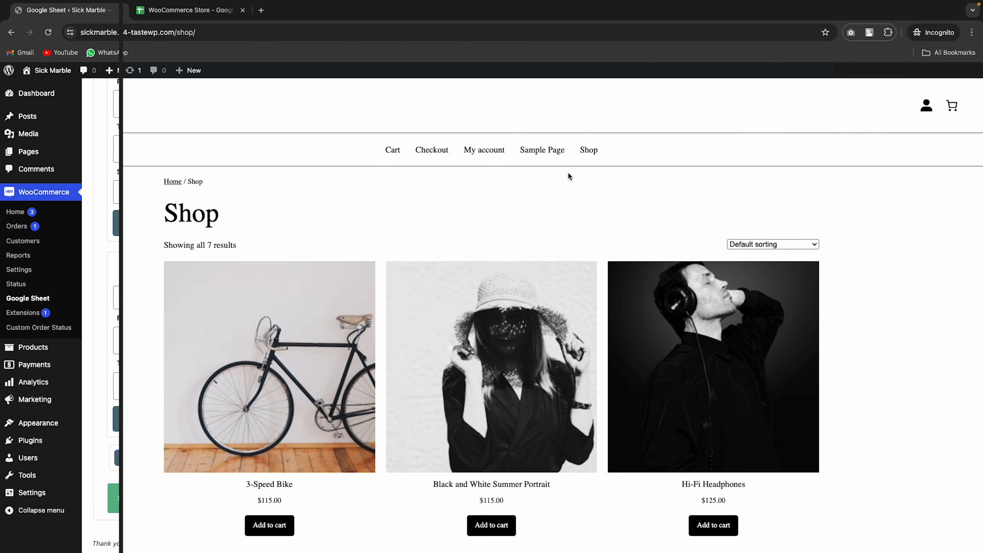
Step: Add the 3-Speed Bike, Black and White Summer Portrait and Hi-Fi Headphones to the shop cart and view the cart
scroll(567, 232, down, 4)
click(267, 372)
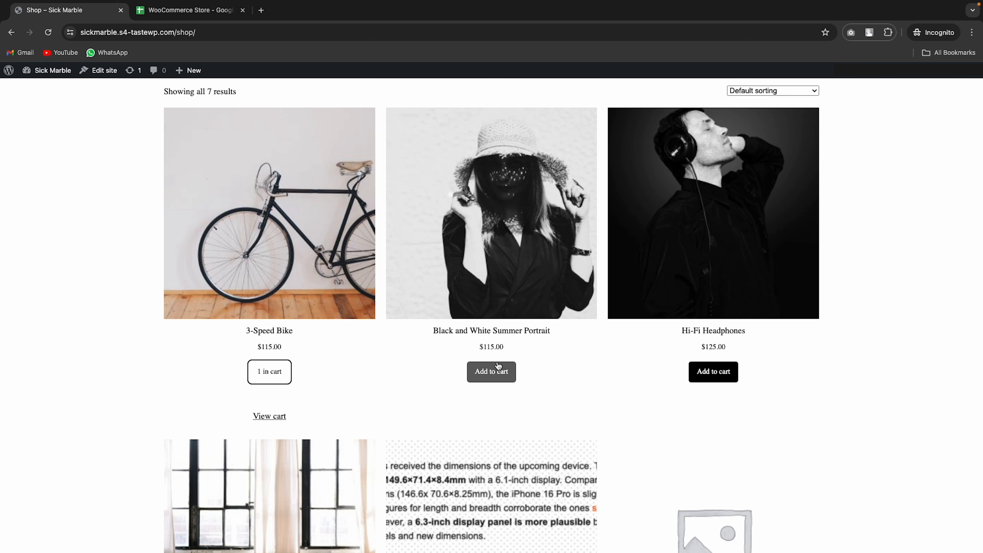
click(489, 371)
click(713, 371)
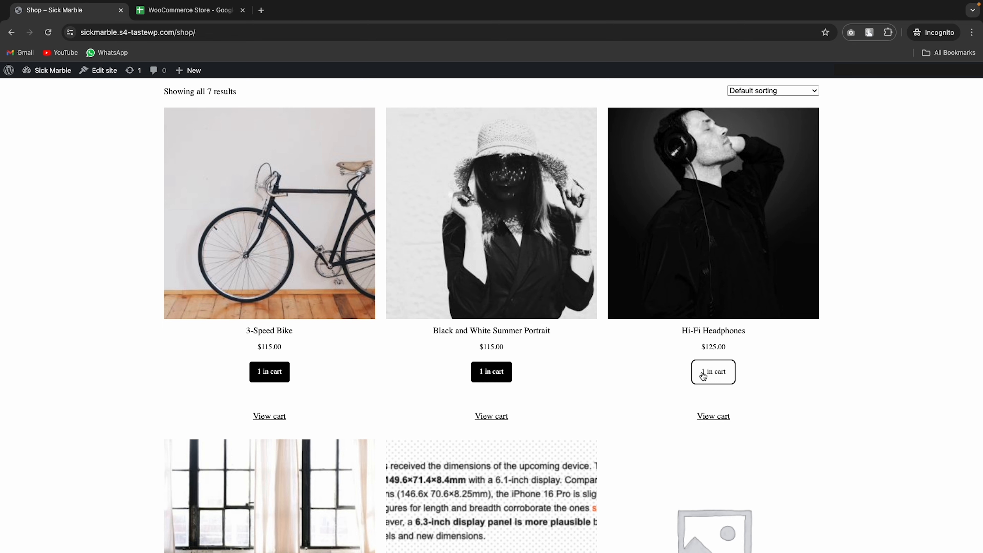
click(708, 415)
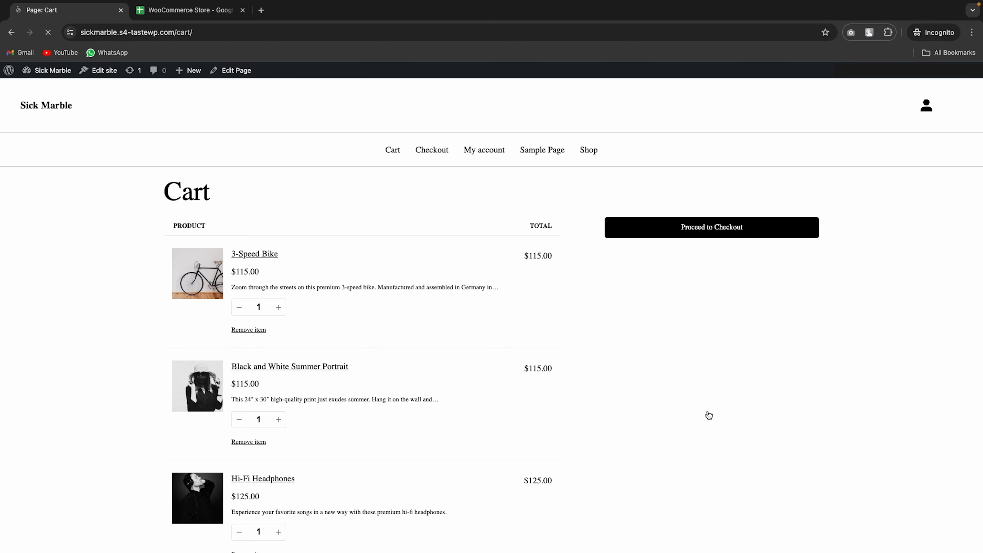
Step: Set the cart quantities to 45 Hi-Fi Headphones and 5 Black and White Summer Portraits, and proceed to checkout
scroll(709, 416, down, 4)
click(261, 379)
text(0)
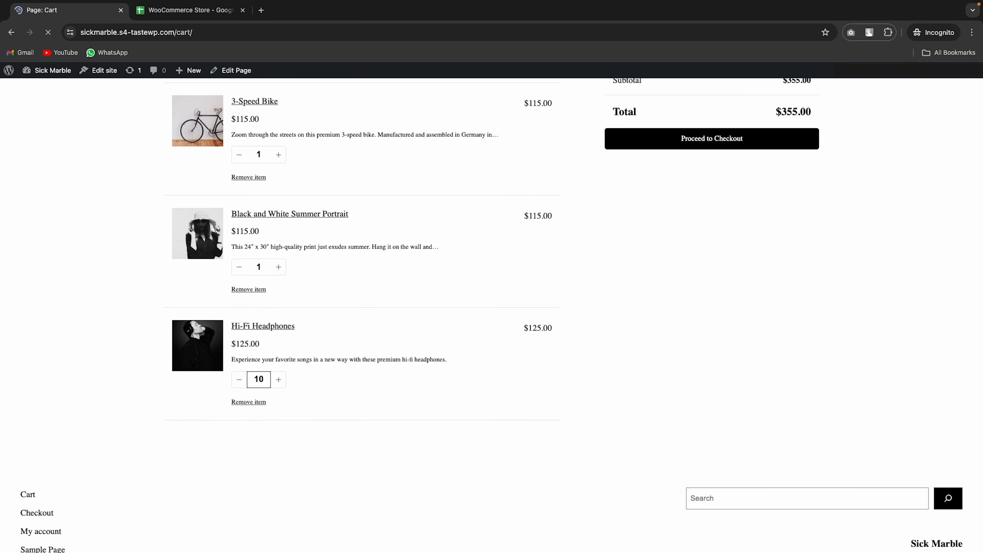
click(264, 275)
key(Up)
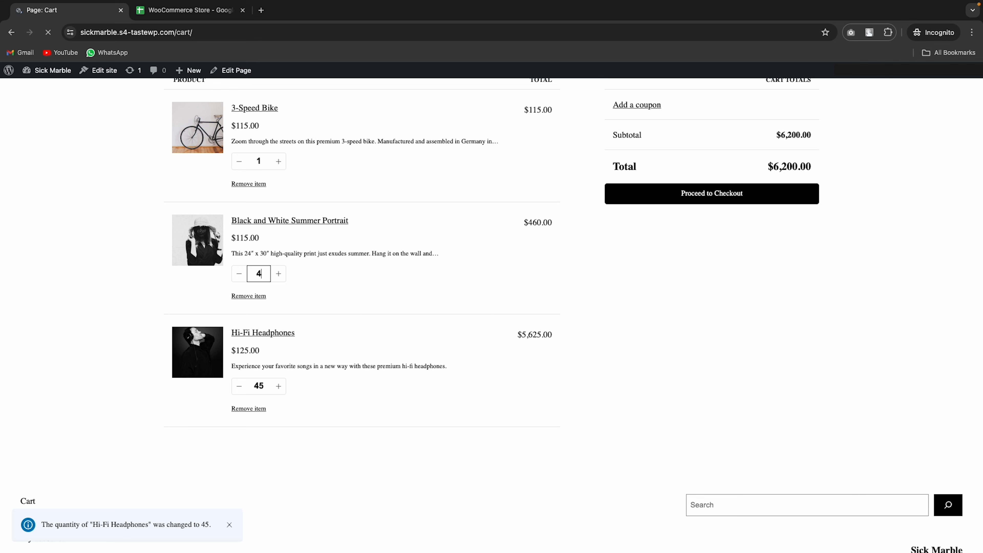
click(669, 239)
click(694, 198)
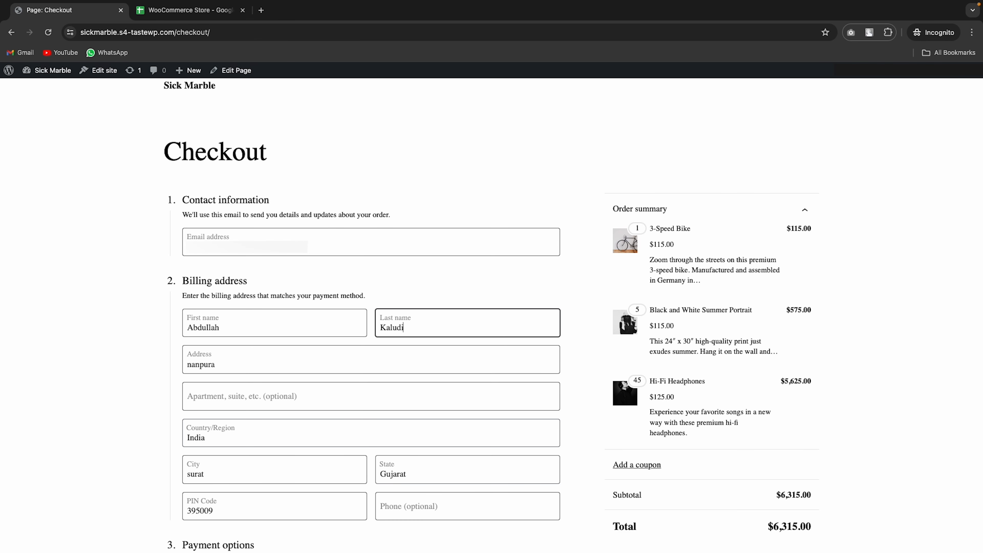
Step: Place the order with the prefilled billing details and cash on delivery, and review the order confirmation
double_click(322, 361)
click(322, 362)
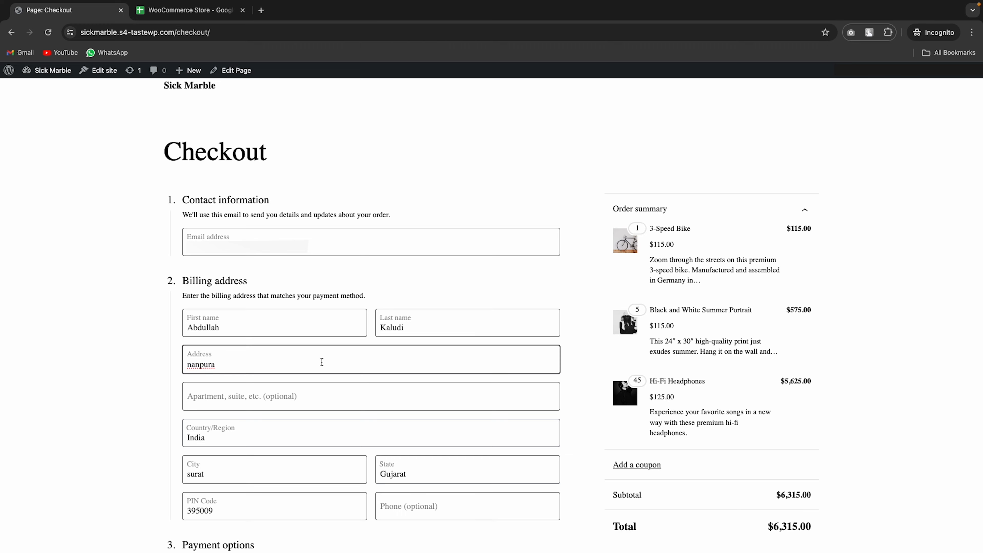
scroll(321, 362, down, 3)
scroll(333, 344, down, 3)
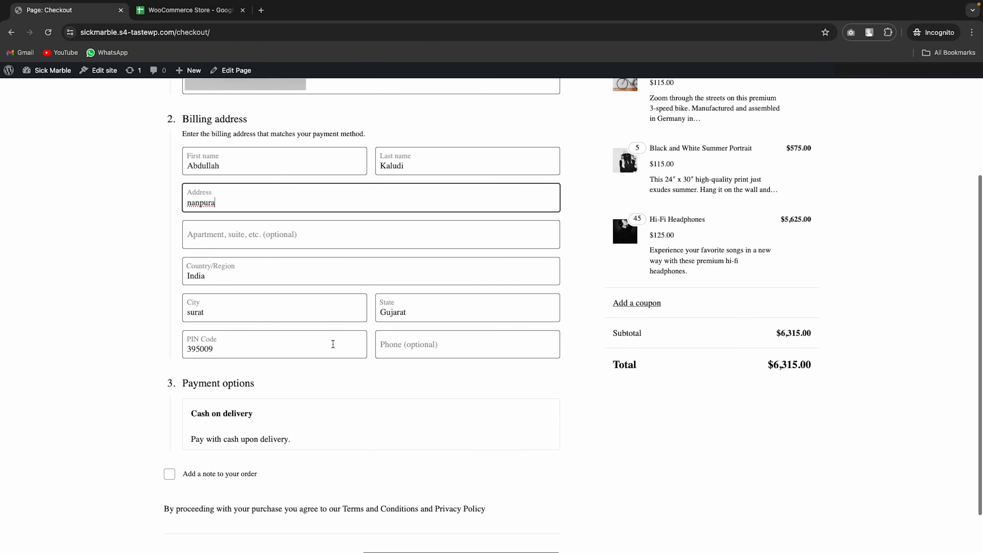
click(464, 512)
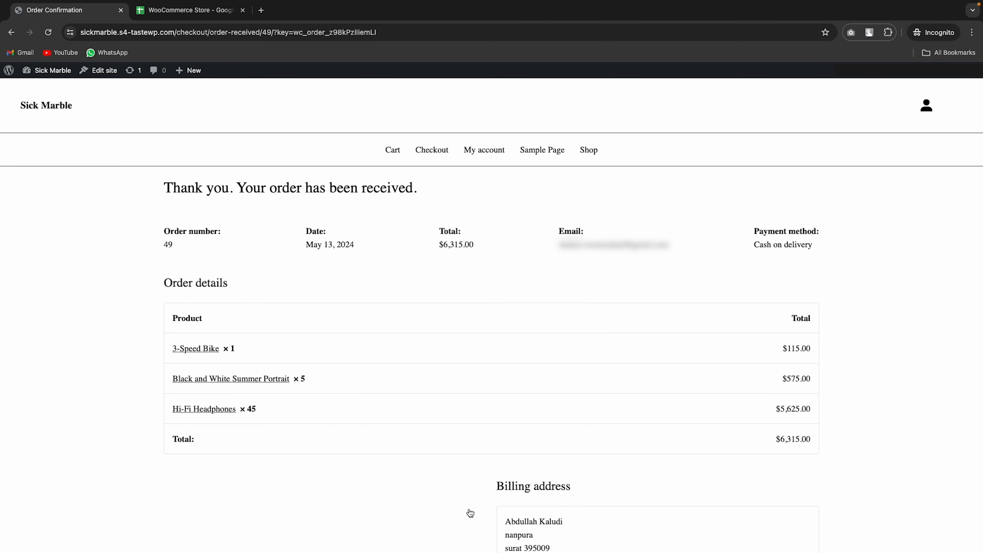
scroll(470, 513, down, 4)
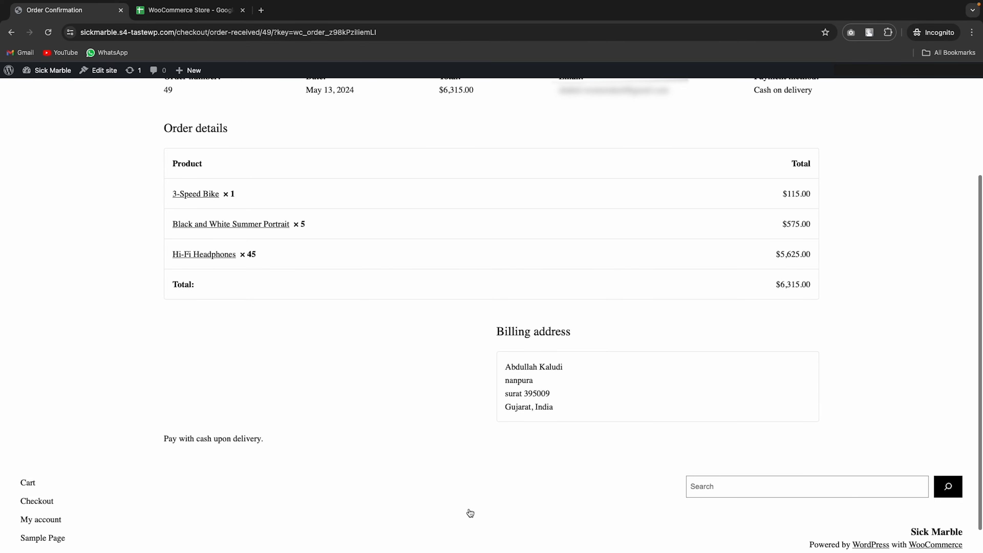
Step: Check the newly placed order's product rows in the All Orders sheet through the last columns
click(185, 10)
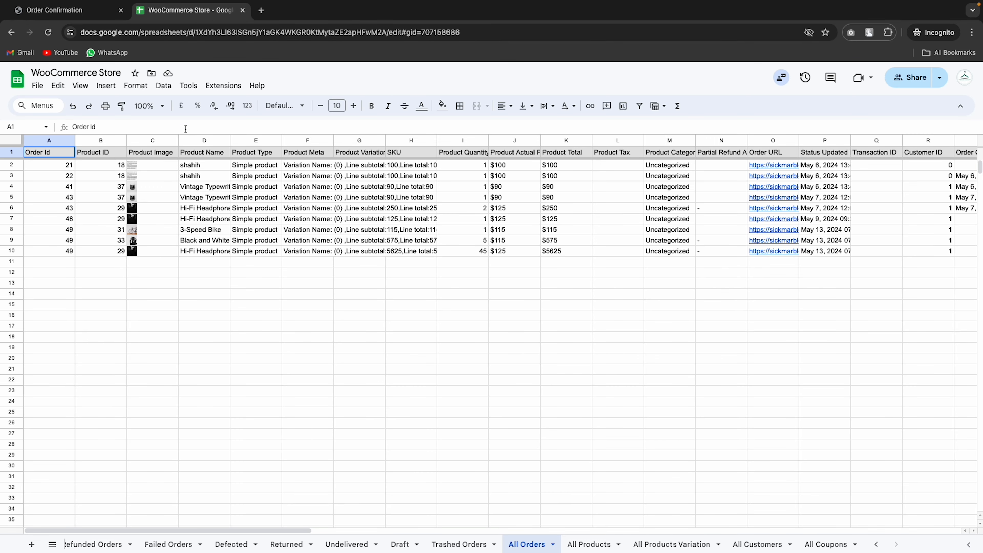
click(11, 251)
click(105, 252)
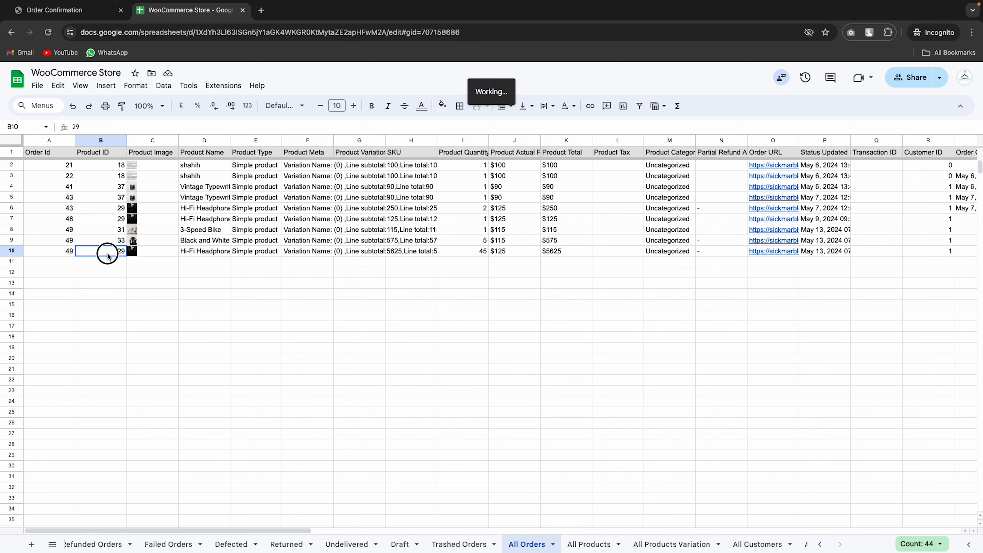
click(209, 254)
click(205, 229)
drag(49, 229, 667, 255)
drag(281, 530, 887, 531)
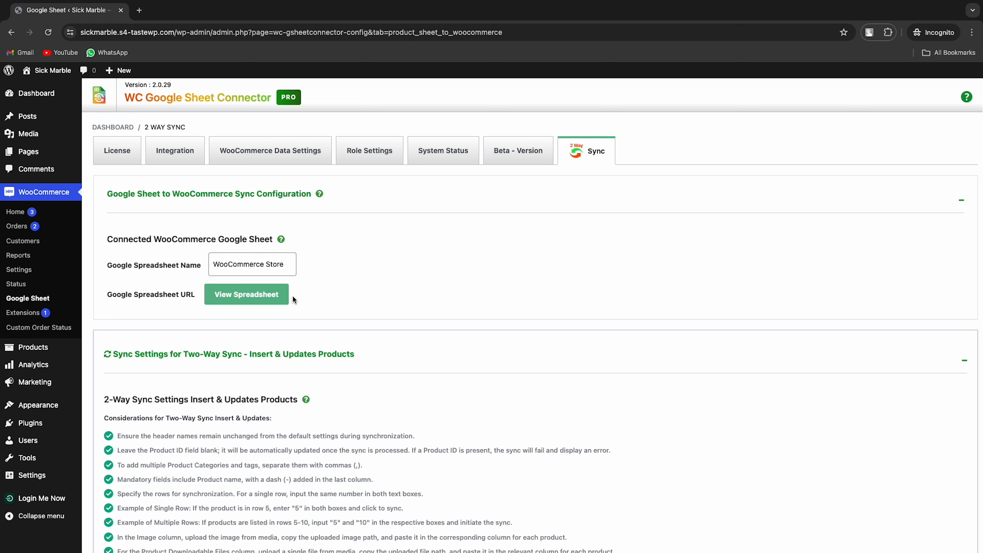
Step: Open the connected spreadsheet from the 2 Way Sync settings, and review the considerations and insert configuration for two-way product sync
click(278, 298)
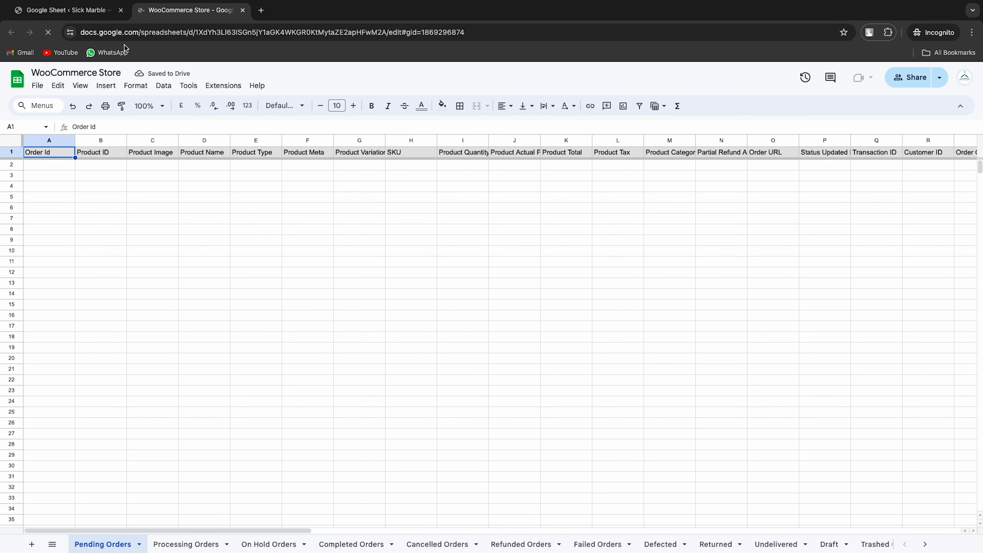
click(97, 11)
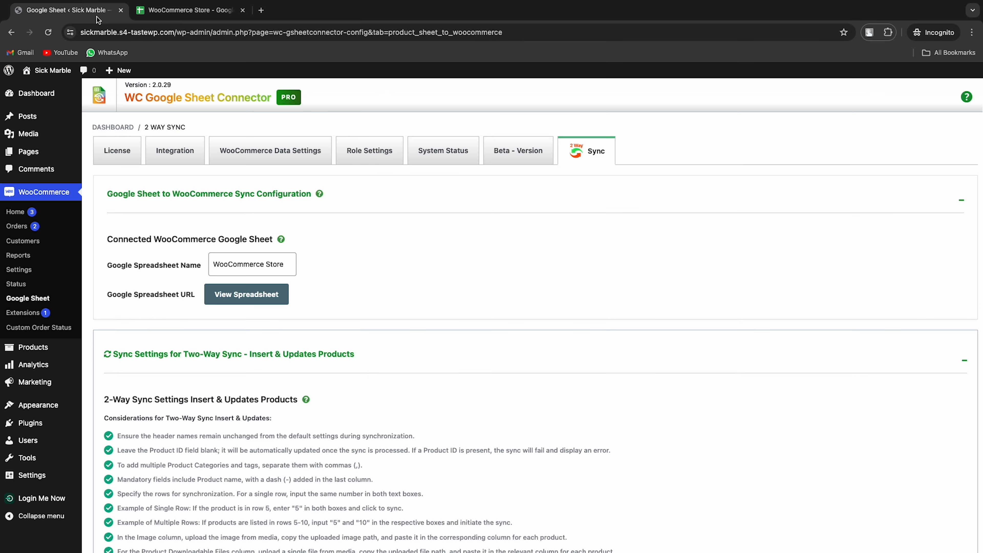
scroll(115, 136, down, 3)
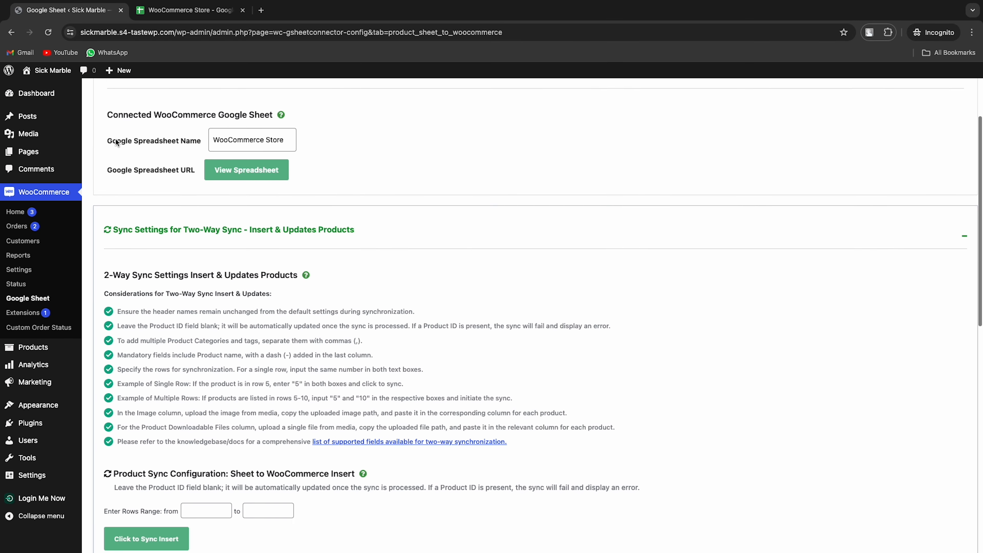
scroll(116, 143, down, 3)
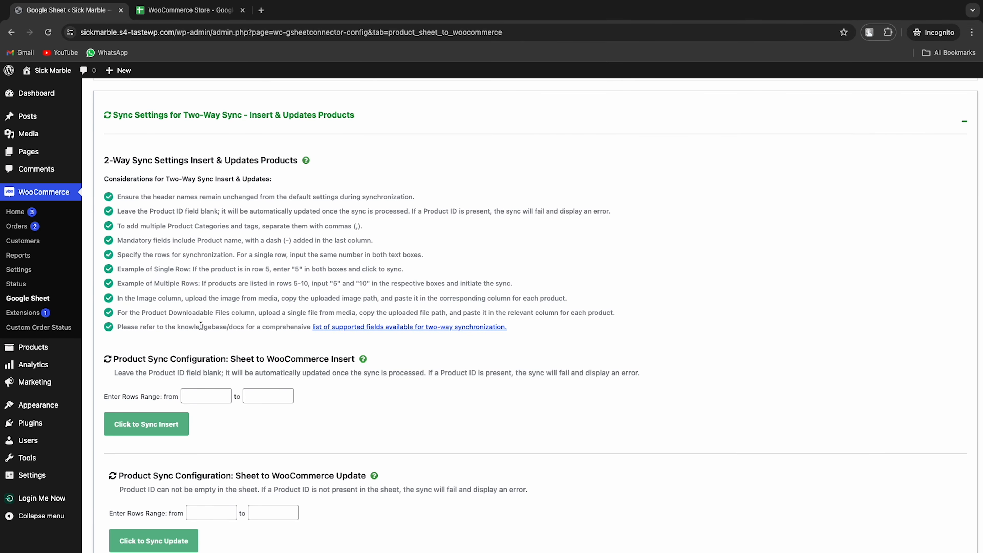
drag(116, 358, 351, 357)
click(412, 353)
Step: Add a product named CPU with the status publish in row 9 of the All Products sheet, leaving its Product ID blank
click(189, 10)
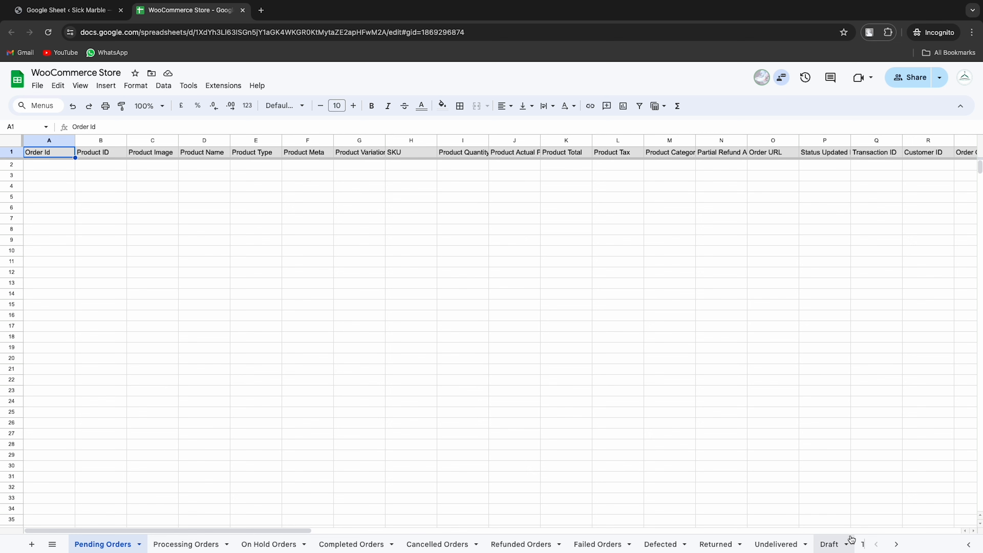
click(896, 544)
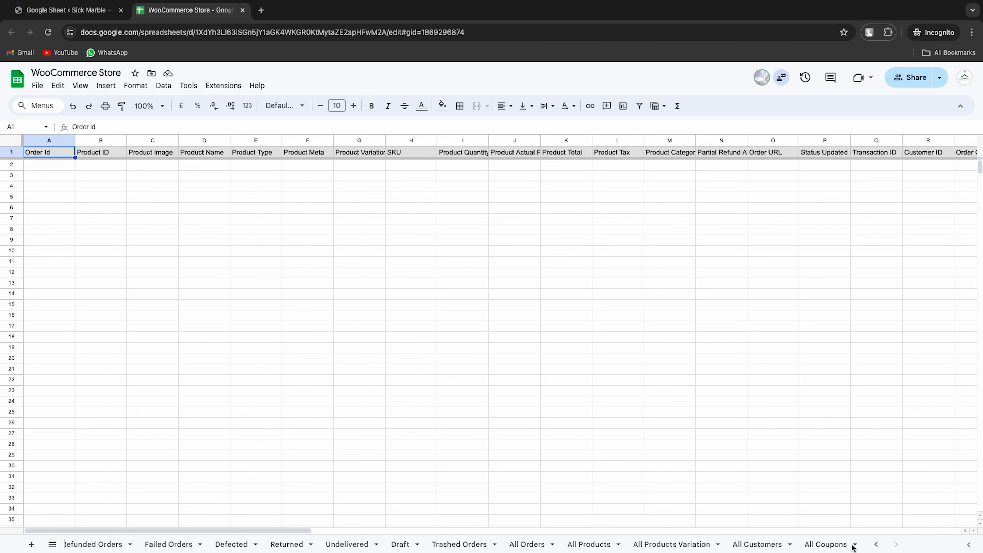
click(589, 544)
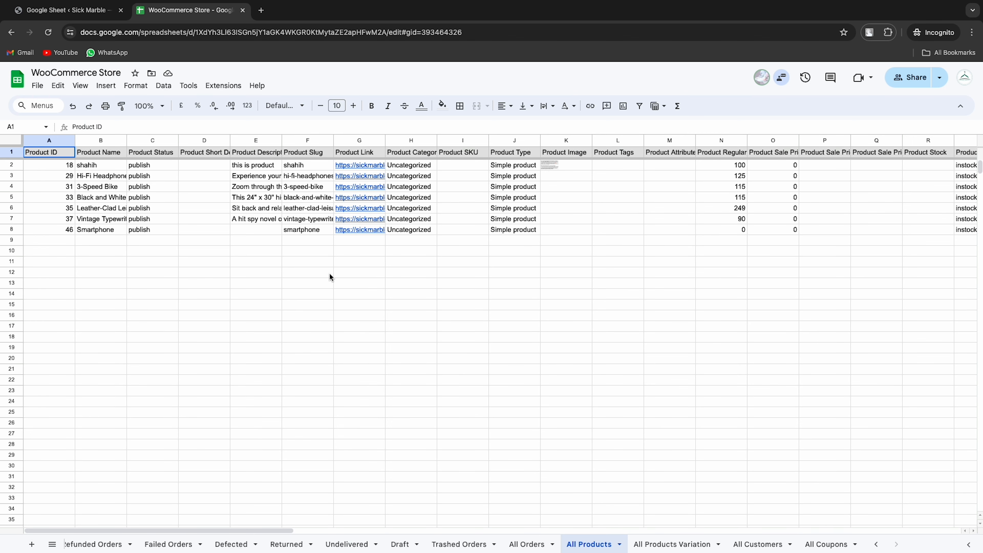
click(84, 236)
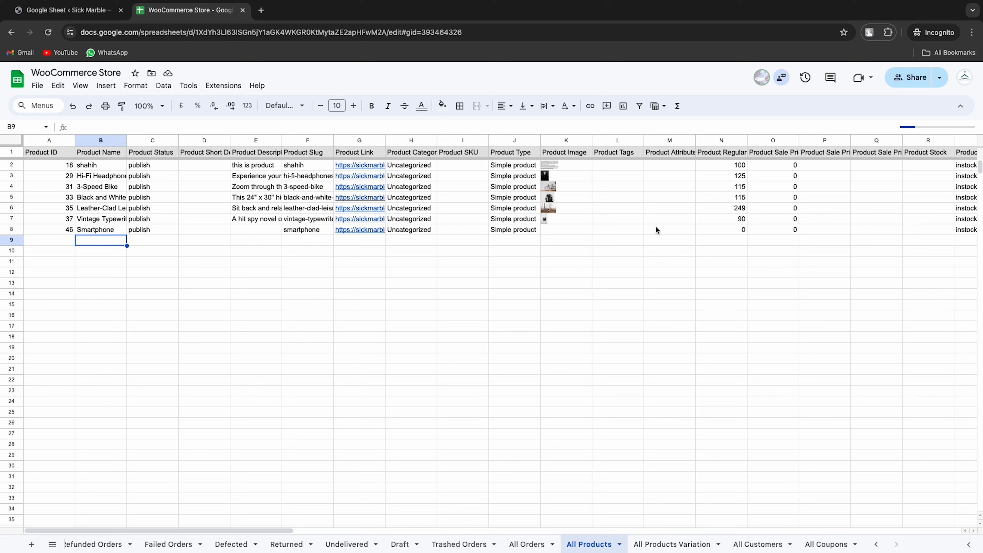
text(CPU)
key(Tab)
text(publish)
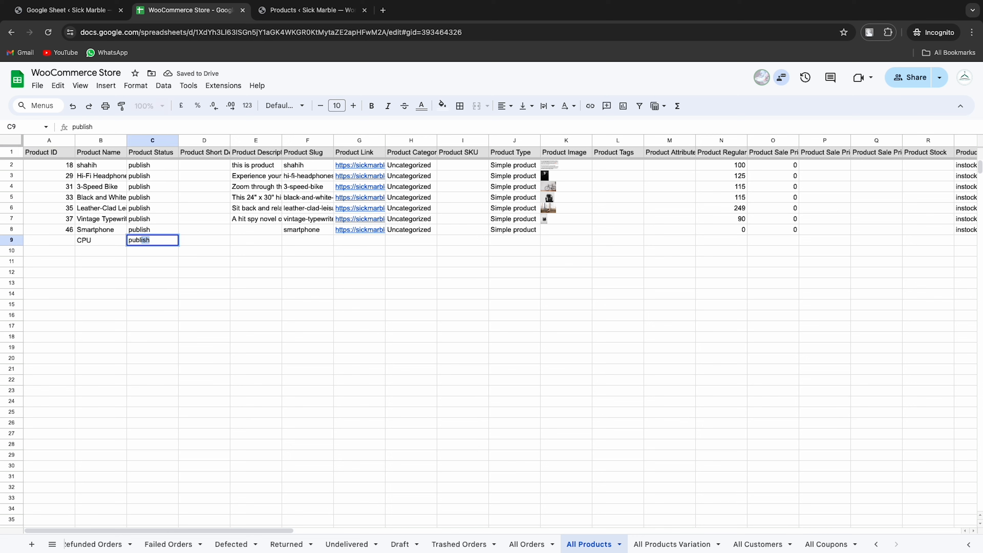
Step: Enter a dash (-) in the last column of the CPU product's row, cell BL9
key(Tab)
key(Tab)
key(Tab)
key(Tab)
key(Tab)
key(Tab)
key(Tab)
key(Tab)
key(Tab)
key(Tab)
key(Tab)
key(Tab)
key(Tab)
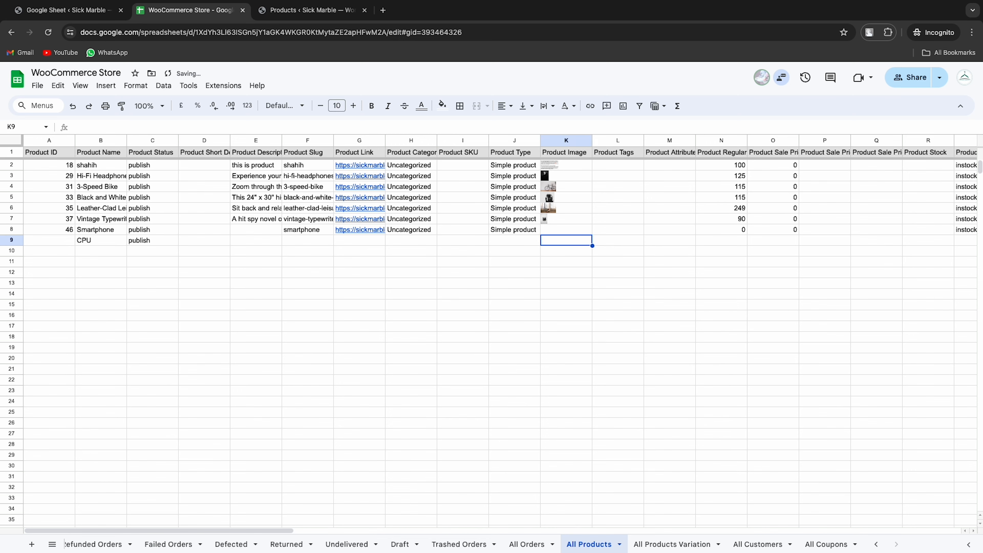
key(Tab)
key(Tab)
key(Tab)
key(Tab)
key(Tab)
key(Tab)
key(Tab)
key(Tab)
key(Tab)
key(Tab)
key(Tab)
key(Tab)
key(Tab)
key(Tab)
key(Tab)
key(Tab)
key(Tab)
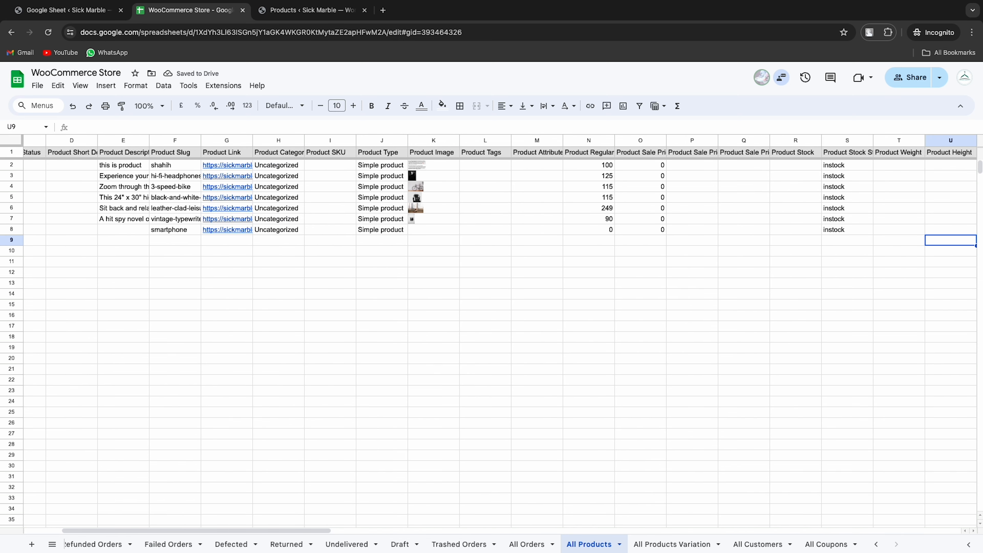
key(Tab)
key(Tab)
key(Tab)
key(Tab)
key(Tab)
key(Tab)
key(Tab)
key(Tab)
key(Tab)
key(Tab)
key(Tab)
key(Tab)
key(Tab)
key(Tab)
key(Tab)
key(Tab)
key(Tab)
key(Tab)
key(Tab)
key(Tab)
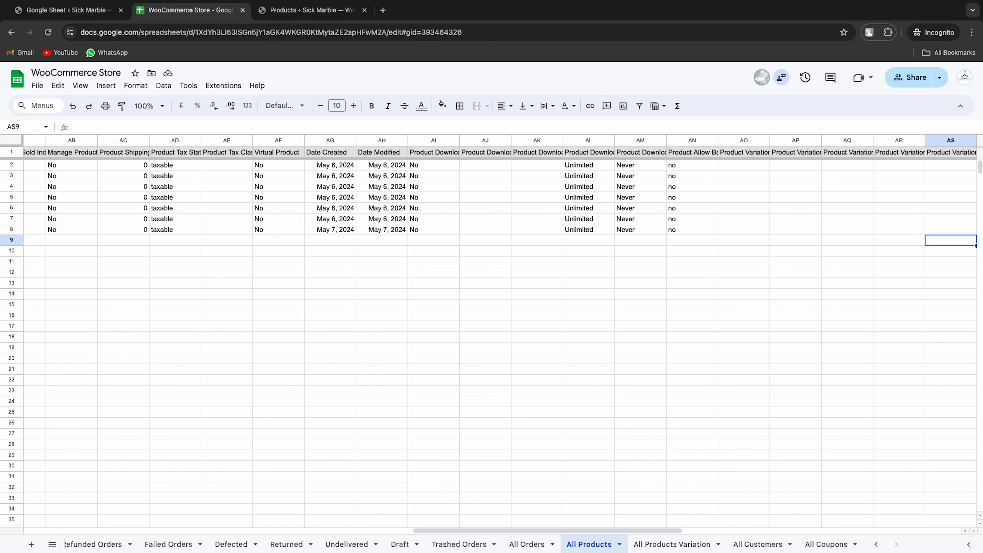
key(Tab)
key(Tab)
key(Tab)
key(Tab)
key(Tab)
key(Tab)
key(Tab)
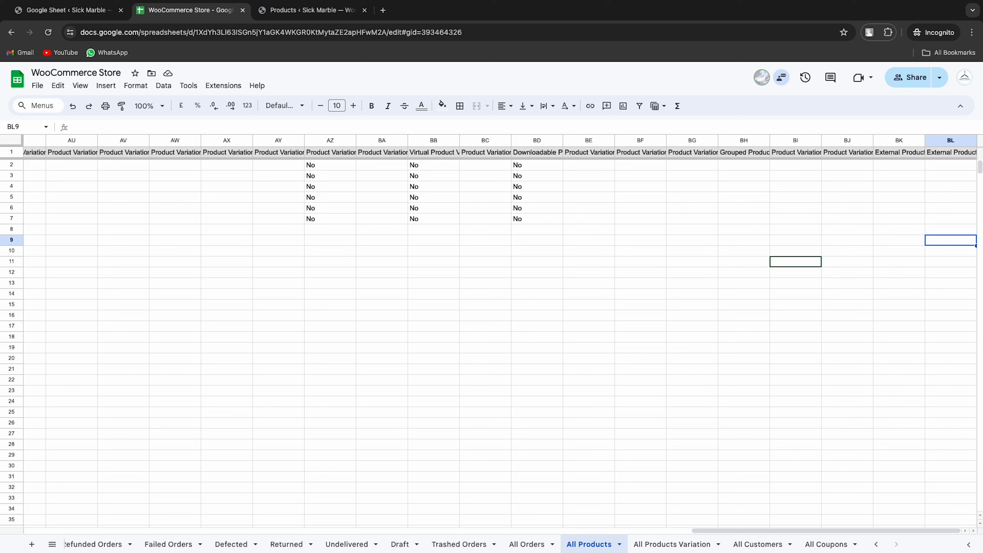
text(-)
key(shift+Tab)
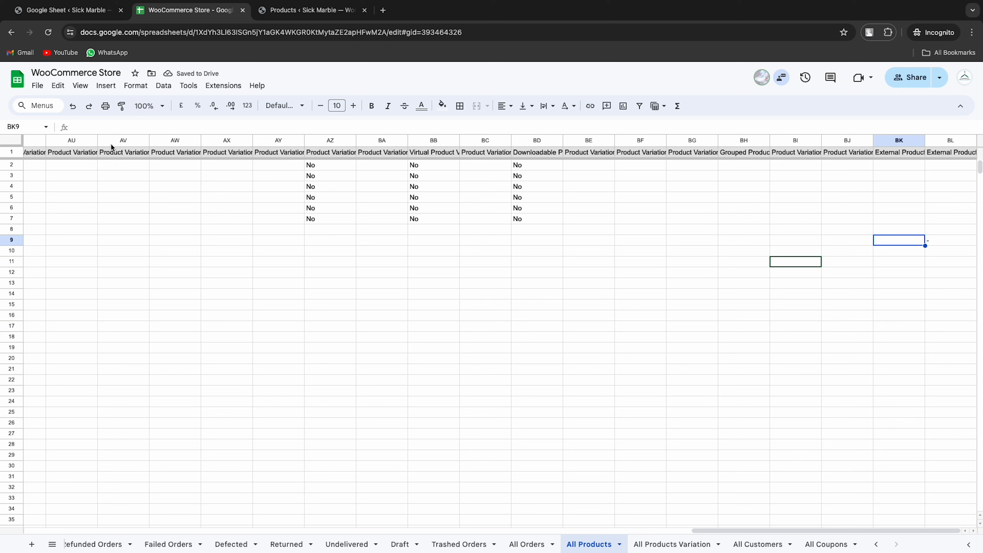
Step: Review the Sheet to WooCommerce Insert row range fields and check the CPU product's row number in the All Products sheet
click(112, 13)
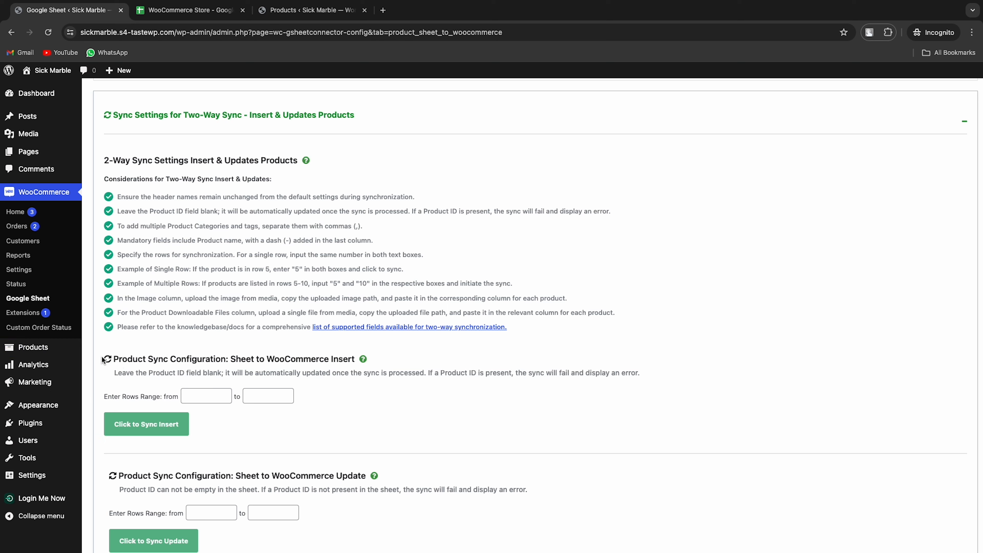
drag(112, 358, 338, 359)
click(197, 394)
click(173, 10)
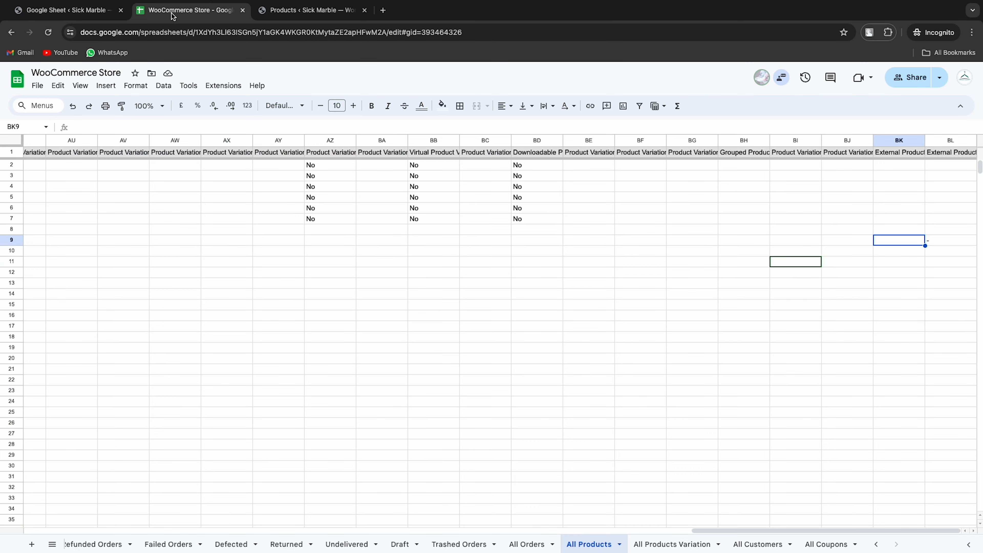
click(11, 240)
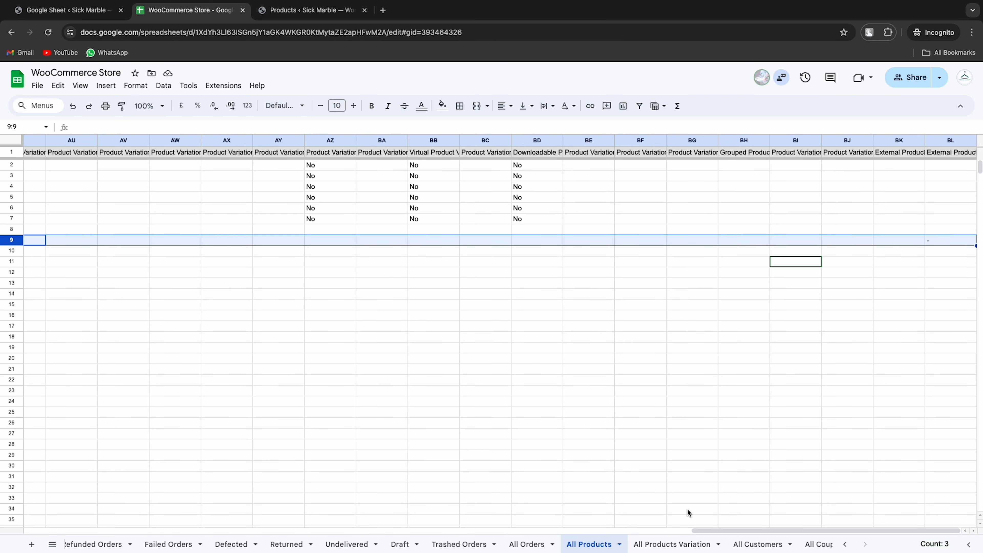
drag(791, 530, 53, 507)
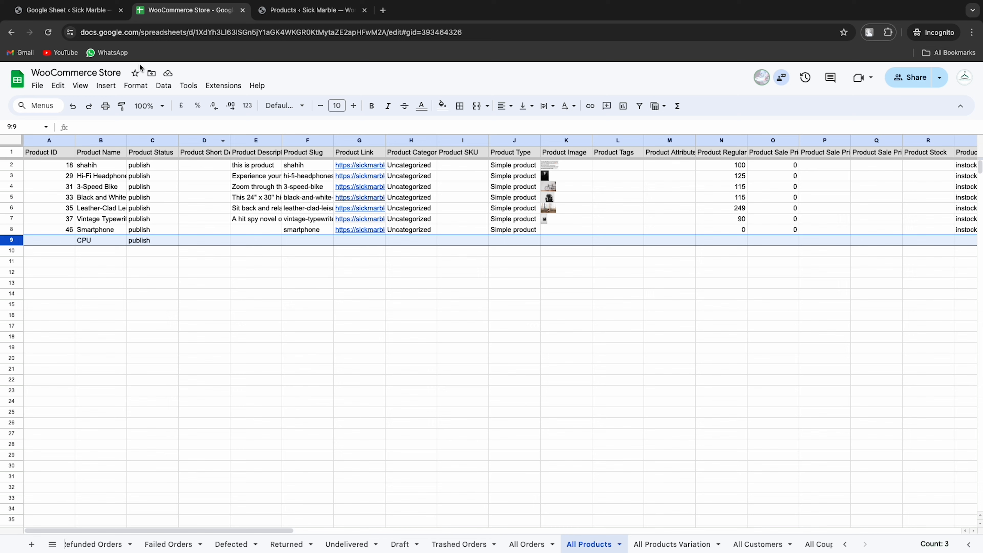
Step: Set the Sheet to WooCommerce Insert rows range from 9 to 9
click(39, 12)
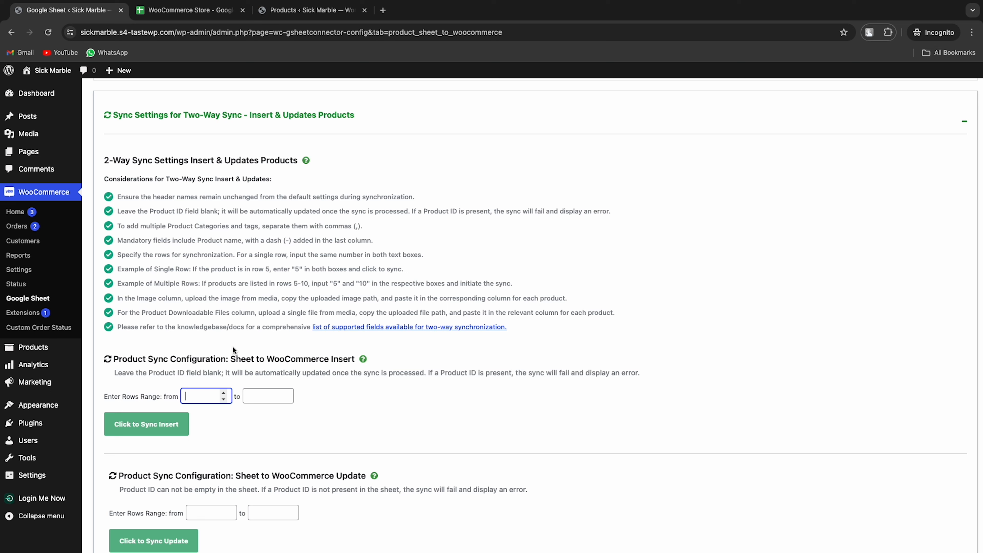
text(9)
key(Tab)
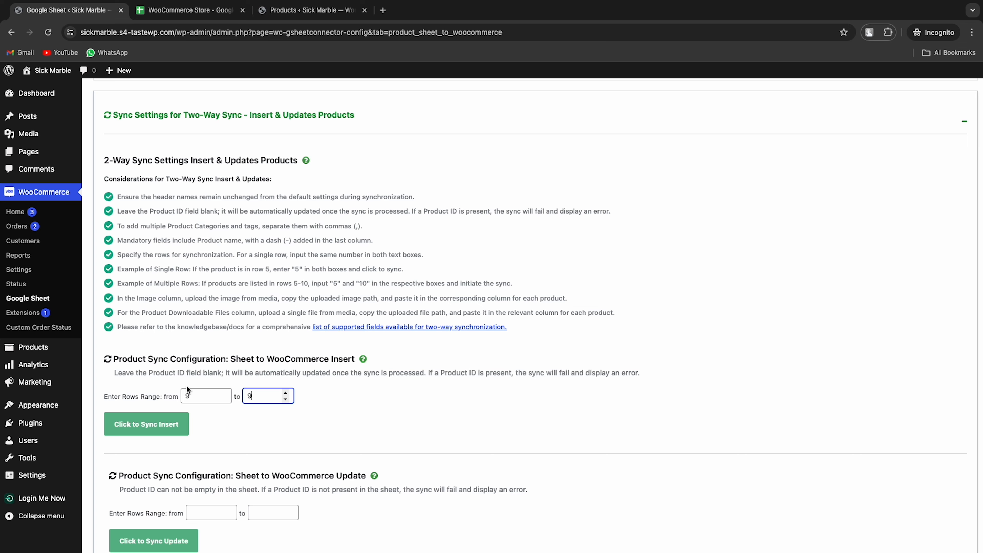
Step: Complete the Insert rows range with end row 9, then run and confirm the Sheet to WooCommerce Insert sync
text(9)
click(155, 423)
click(461, 350)
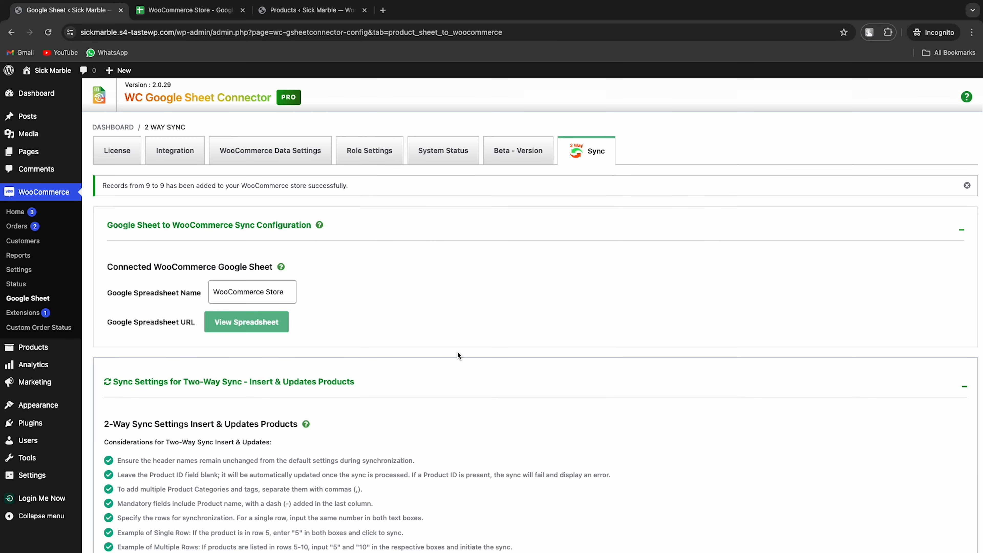
drag(361, 189, 103, 189)
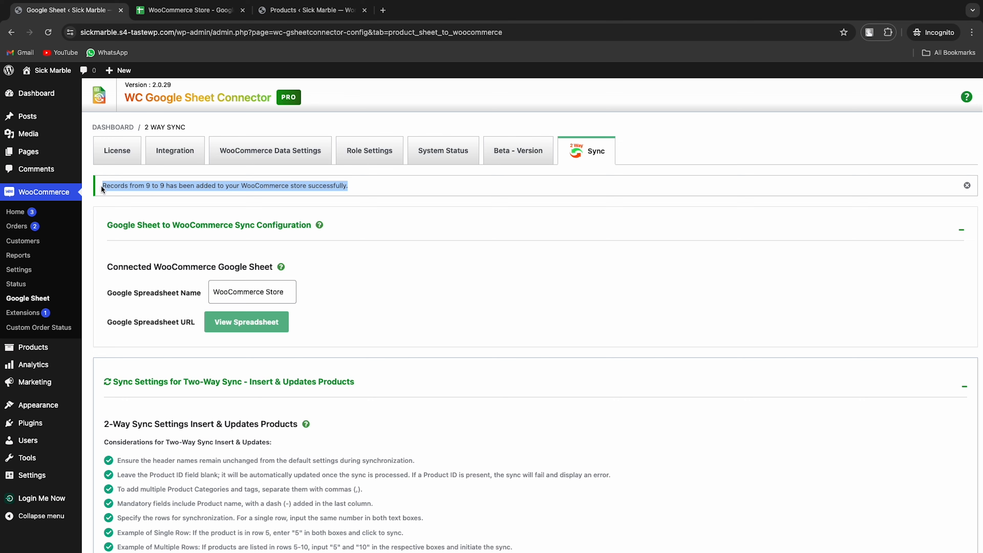
Step: Check the CPU product's synced fields in row 9 of the All Products sheet, from Product ID through Product Image
click(221, 18)
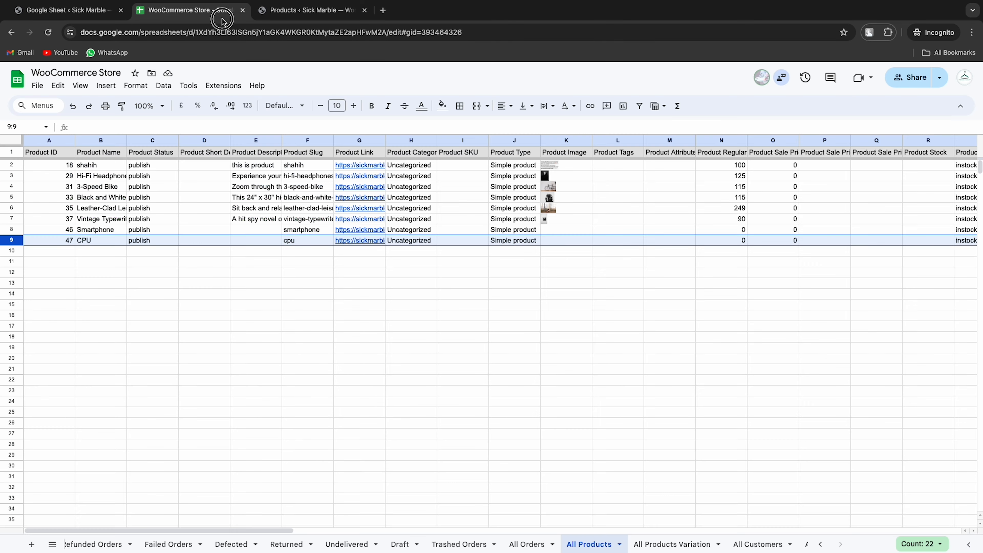
click(101, 260)
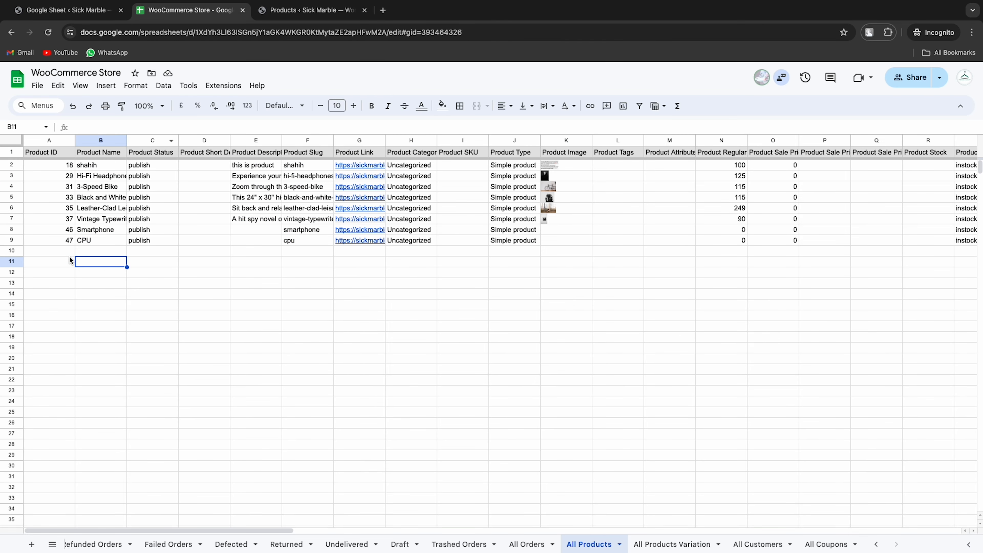
click(55, 243)
click(139, 243)
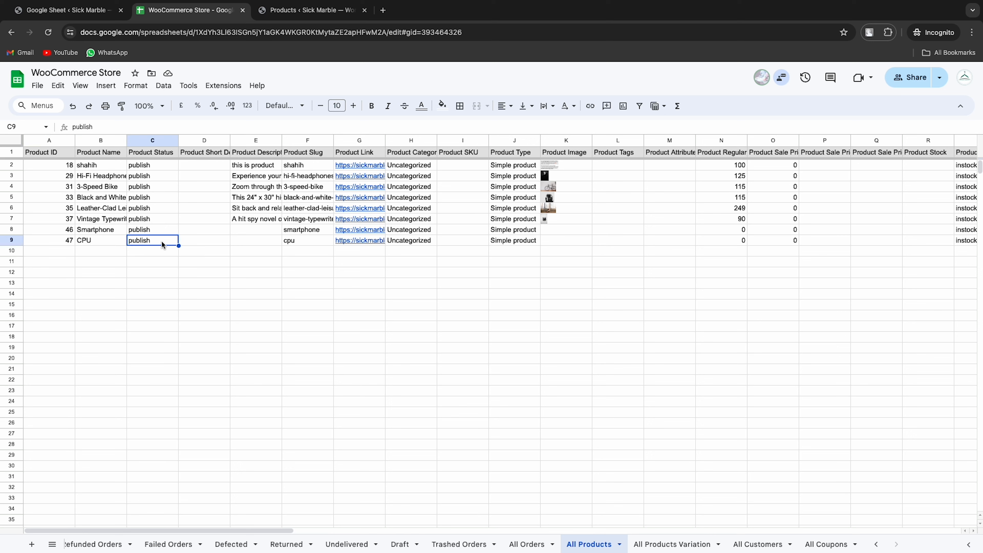
click(294, 242)
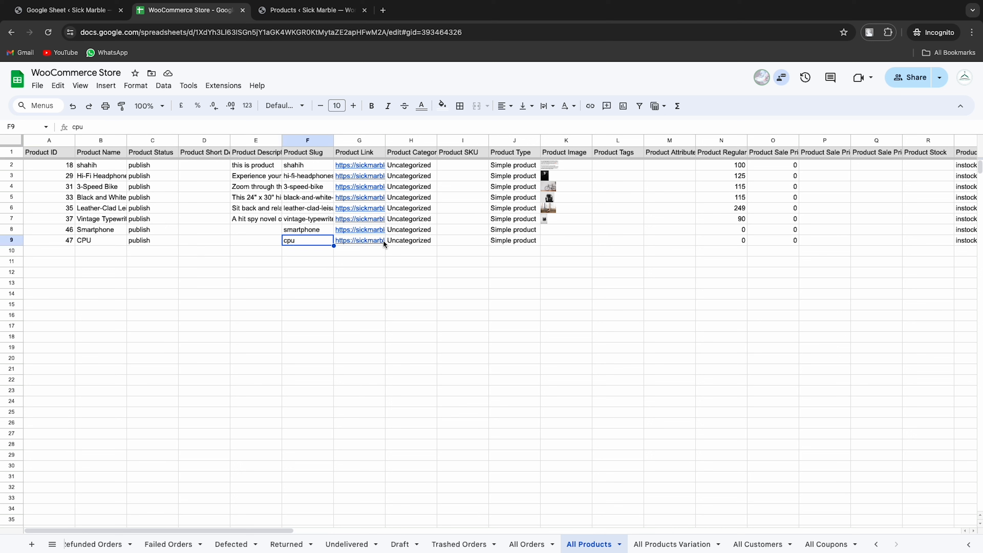
key(Right)
key(Right)
key(Right)
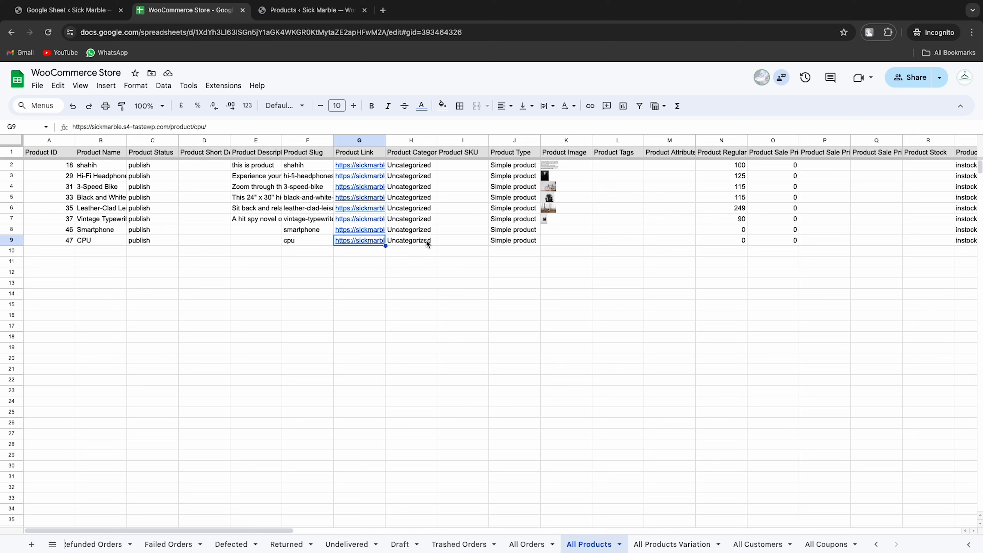
key(Right)
key(Right)
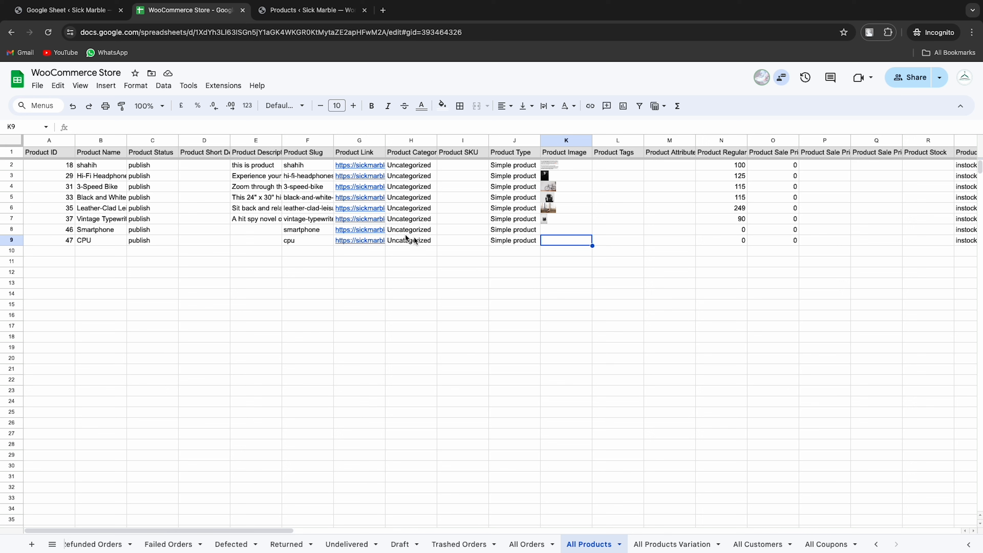
Step: Reload the WooCommerce Products list and check it for the CPU product
click(310, 15)
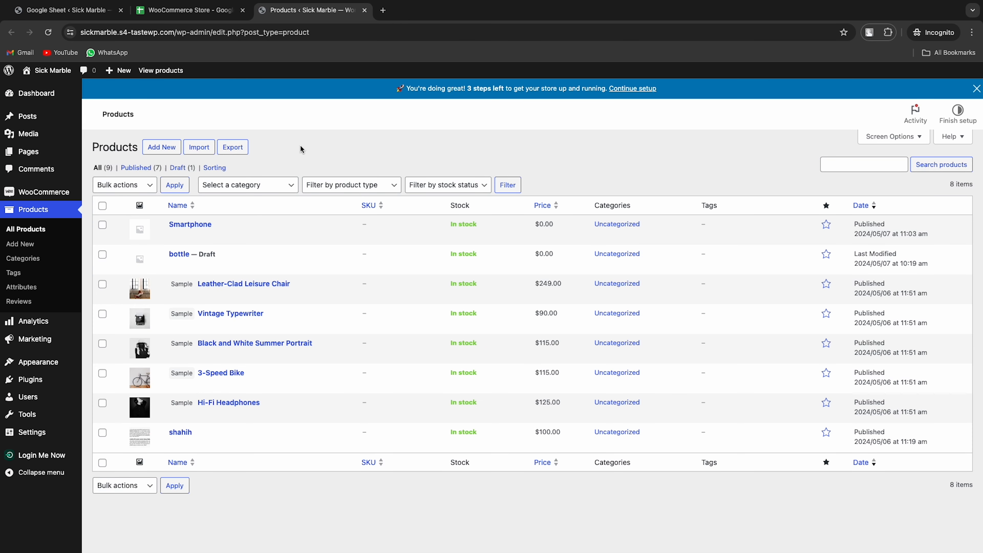
key(super+r)
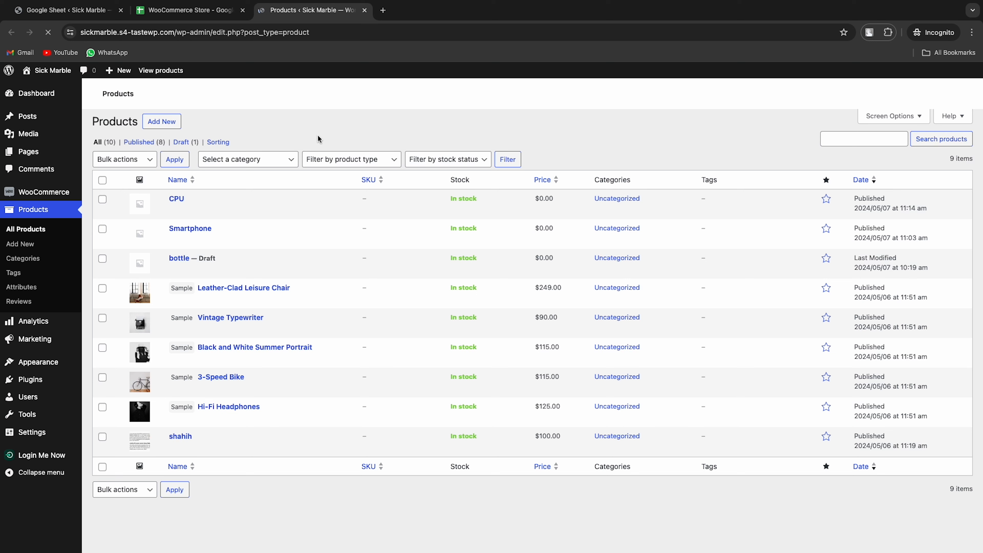
mouse_move(236, 199)
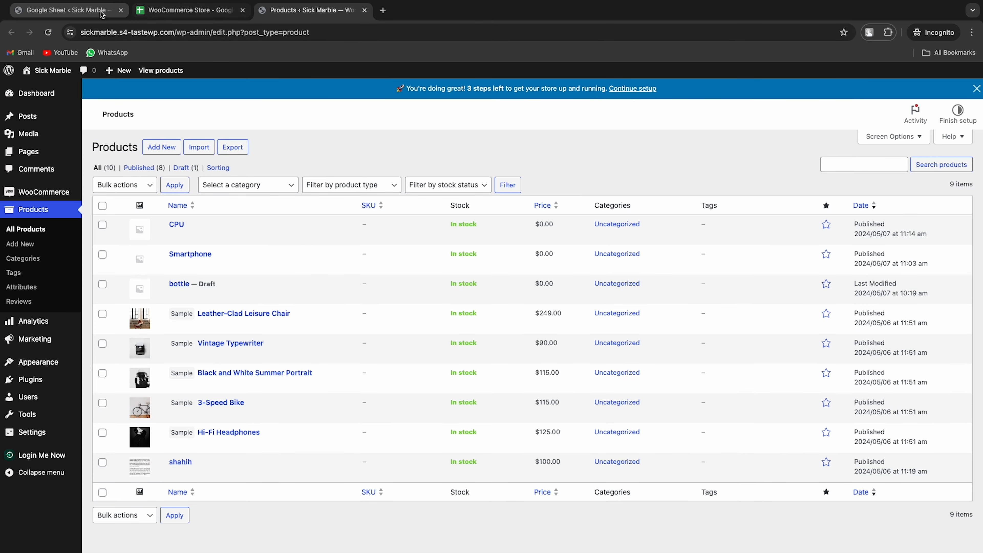
Step: Review the Sheet to WooCommerce Update section in the connector's two-way sync settings
click(98, 15)
scroll(178, 315, down, 3)
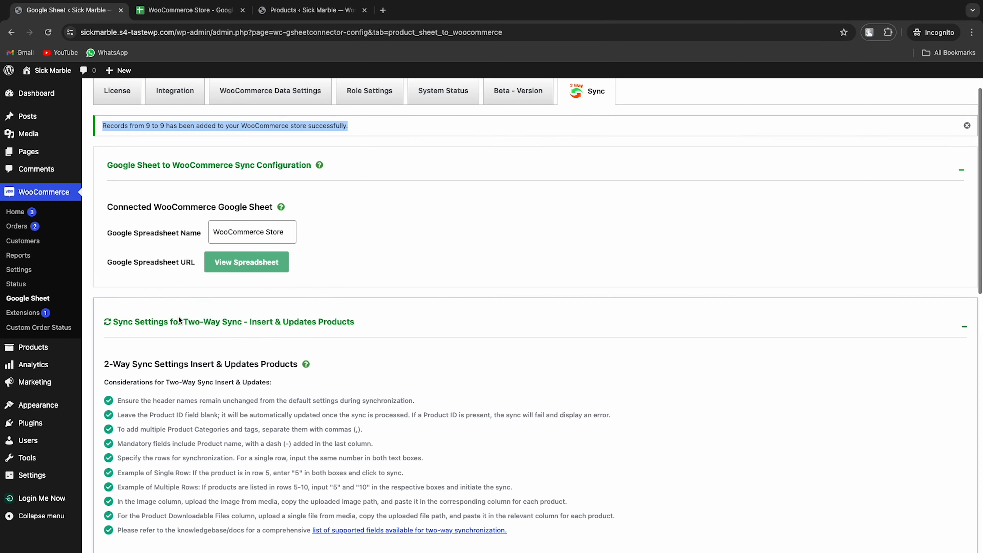
click(479, 252)
scroll(456, 268, down, 6)
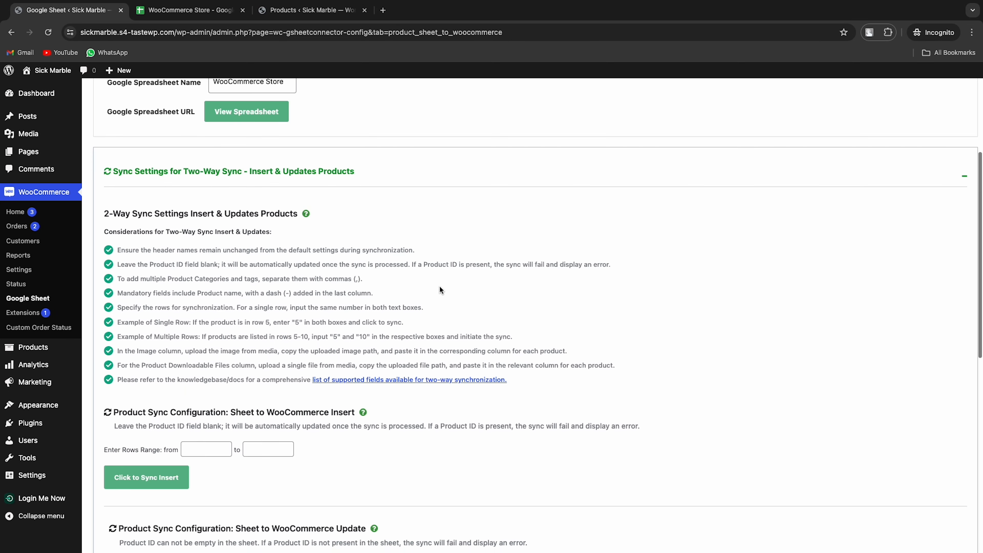
scroll(439, 286, down, 2)
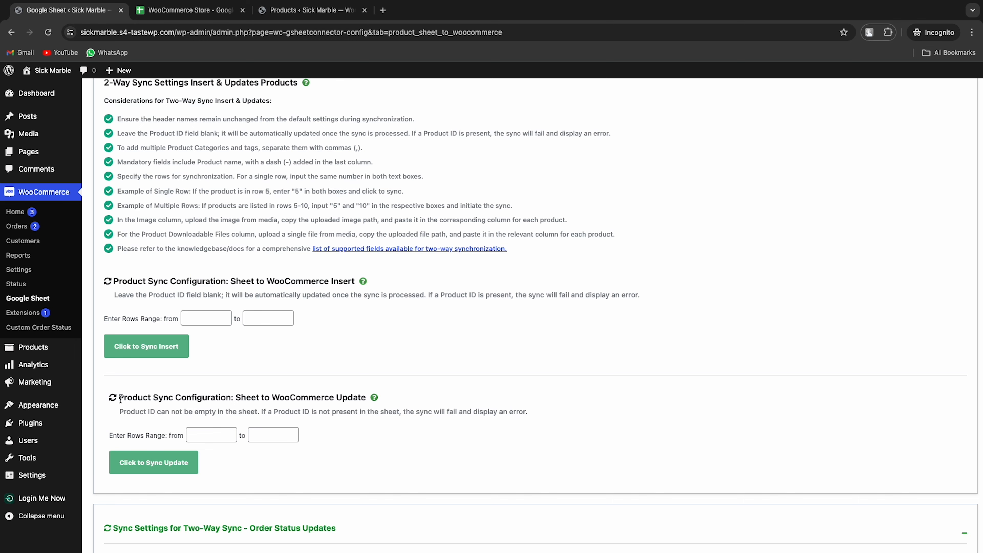
drag(121, 398, 373, 397)
click(432, 387)
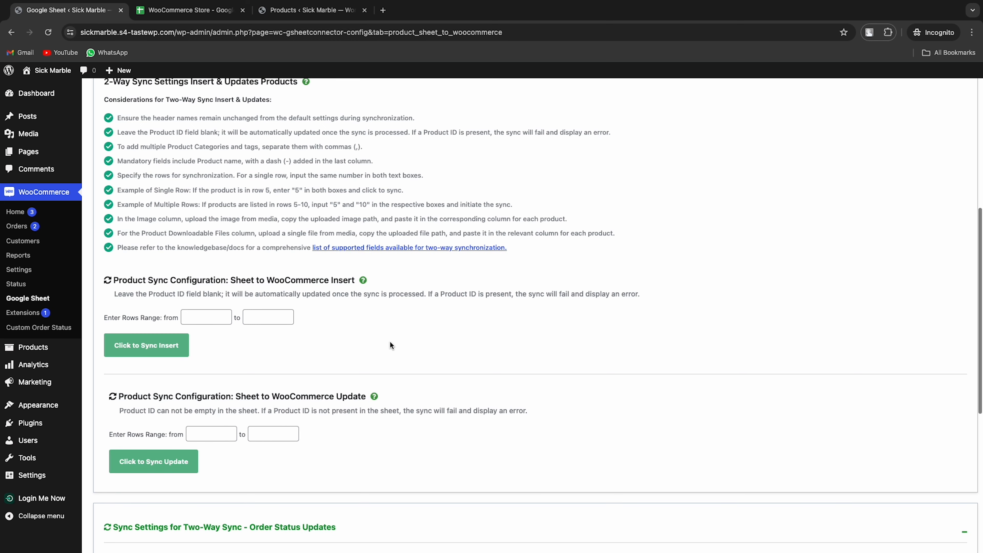
Step: In the All Products sheet, set the CPU product's status to draft and its short description to "this is cpu's short description."
click(171, 10)
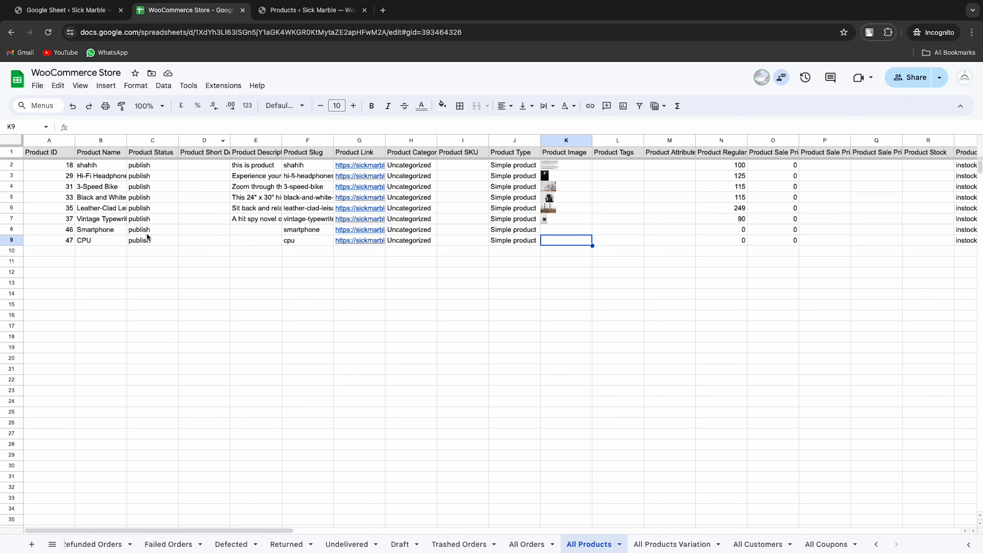
click(149, 240)
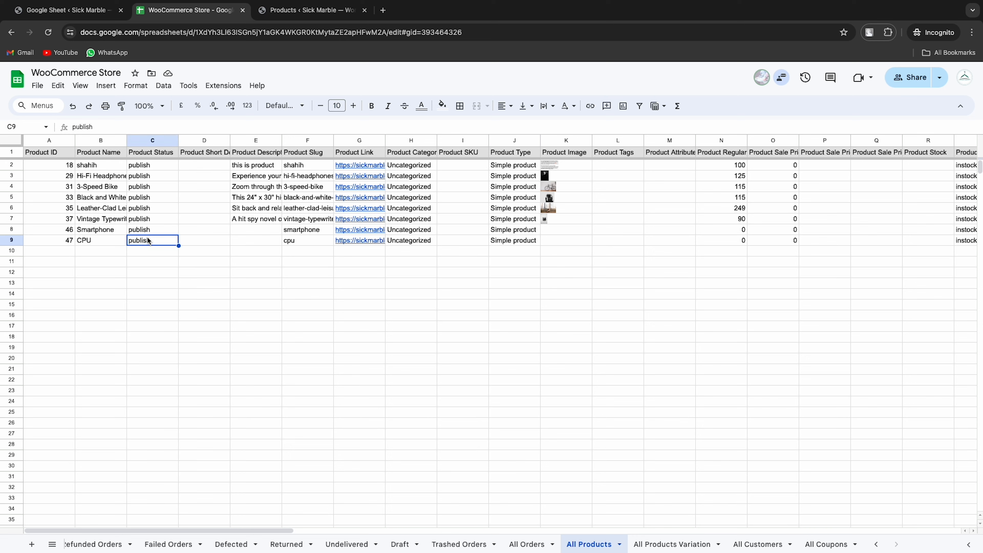
text(draft)
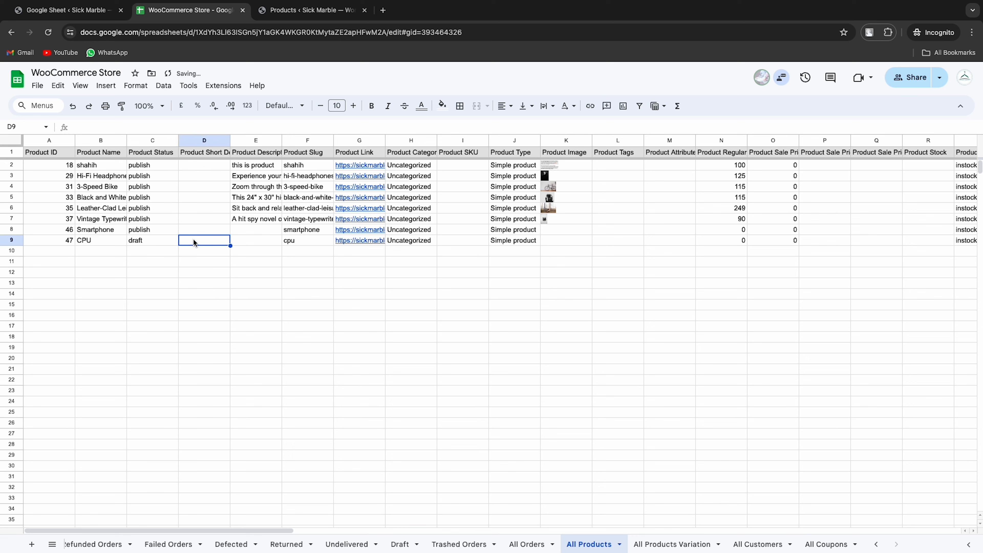
text(his is cp)
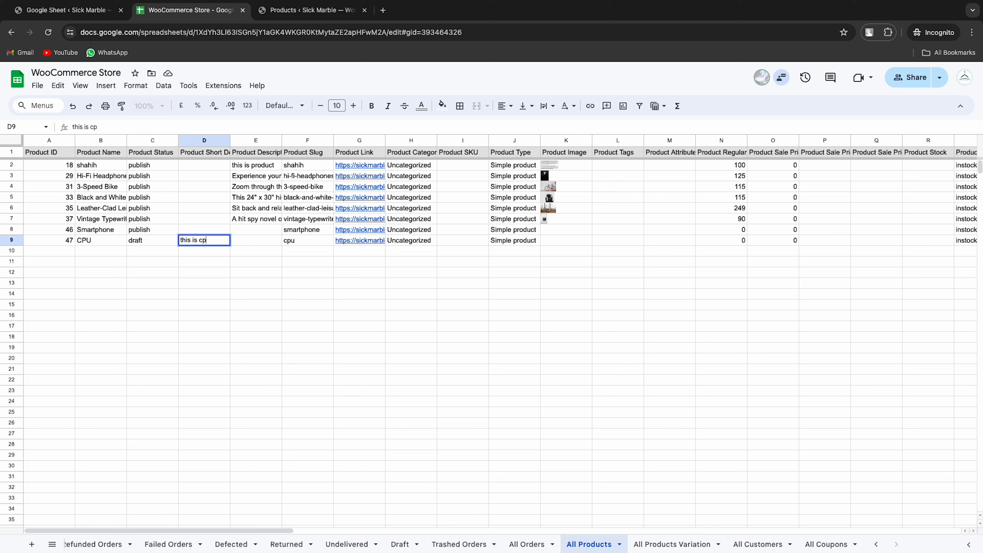
text(u's short description.)
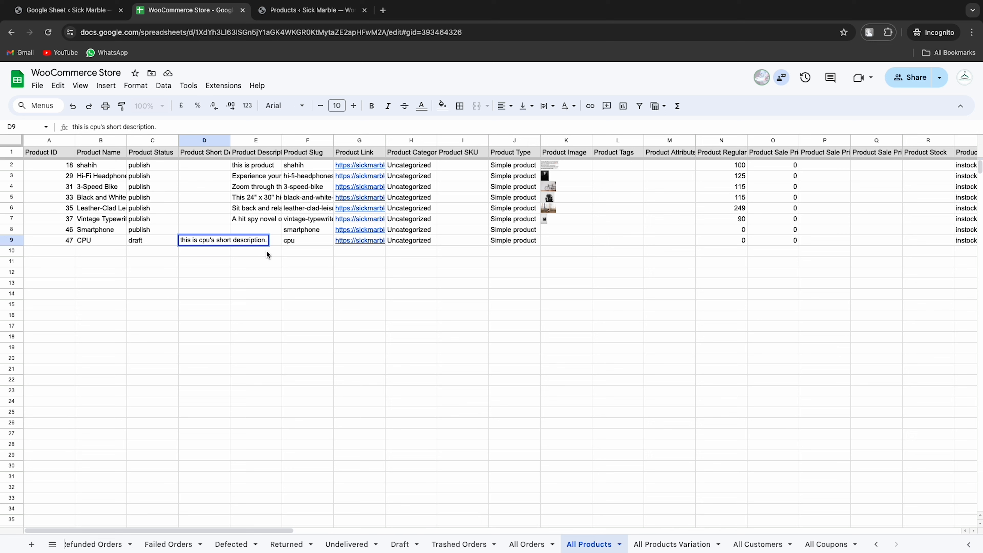
click(275, 252)
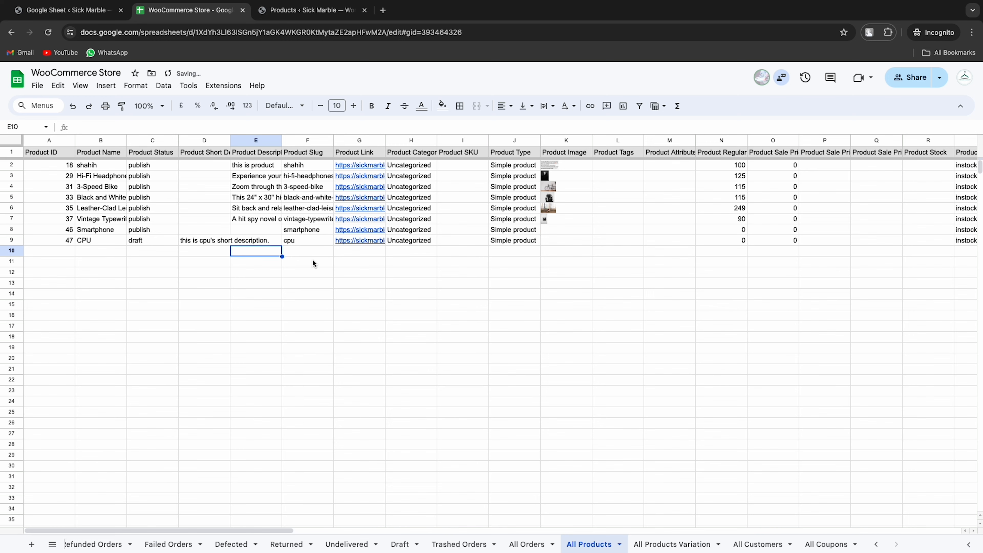
Step: Enter a dash (-) again in the last column of the CPU row, cell BL9, for the update sync
click(308, 239)
key(Right)
key(Right)
key(Right)
key(Right)
key(Right)
key(Right)
key(Right)
key(Right)
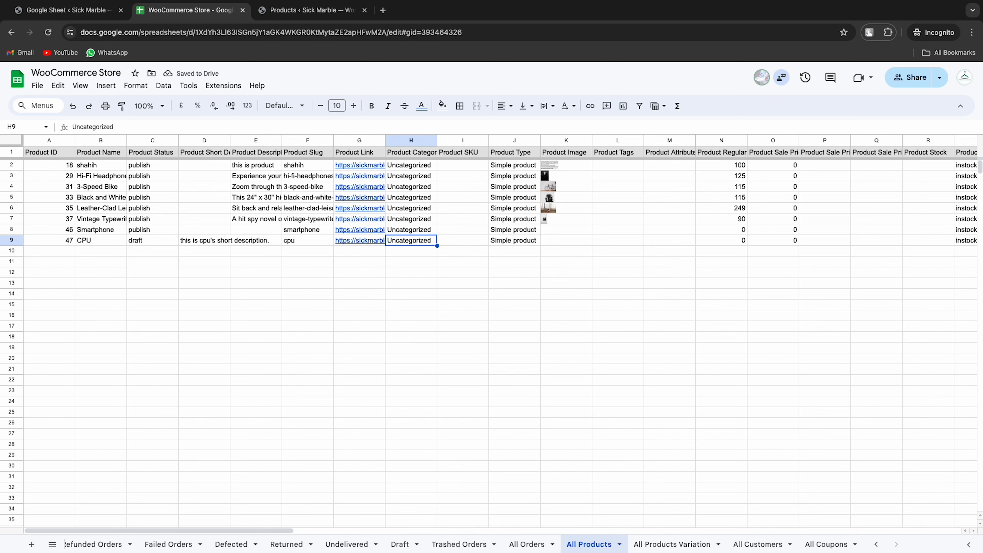
key(Right)
key(Right)
key(Right)
key(Right)
key(Right)
key(Right)
key(Right)
key(Right)
key(Right)
key(Right)
key(Right)
key(Right)
key(Right)
key(Right)
key(Right)
key(Right)
key(Right)
key(Right)
key(Right)
key(Right)
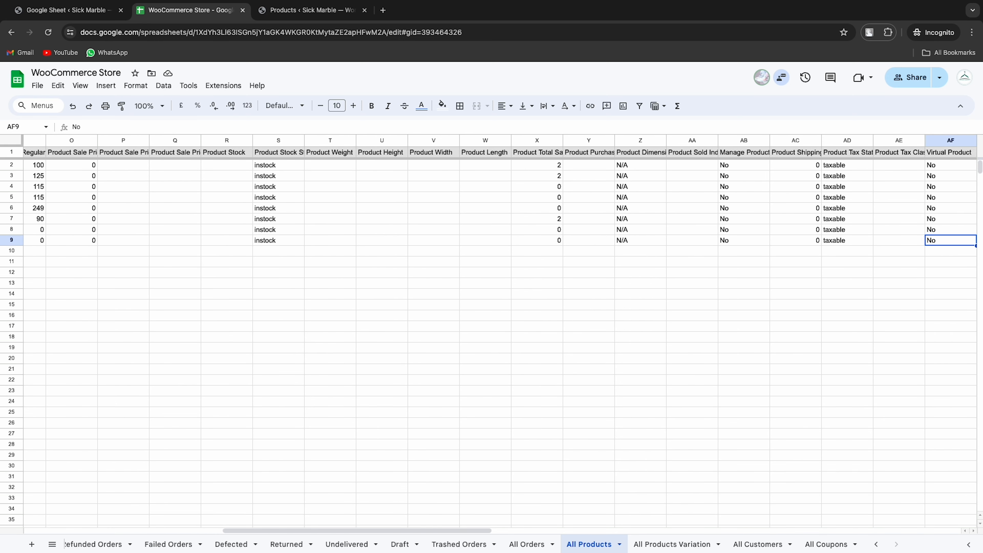
key(Right)
key(Right)
key(Right)
key(Right)
key(Right)
key(Right)
key(Right)
key(Right)
key(Right)
key(Right)
key(Right)
key(Right)
key(Right)
key(Right)
key(Right)
key(Right)
key(Right)
key(Right)
key(Right)
key(Right)
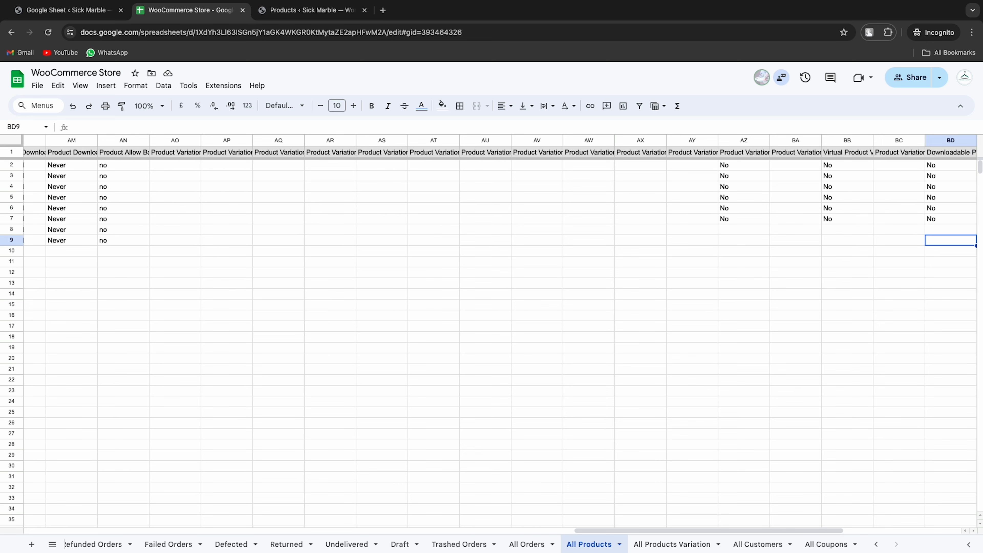
key(Right)
key(Right)
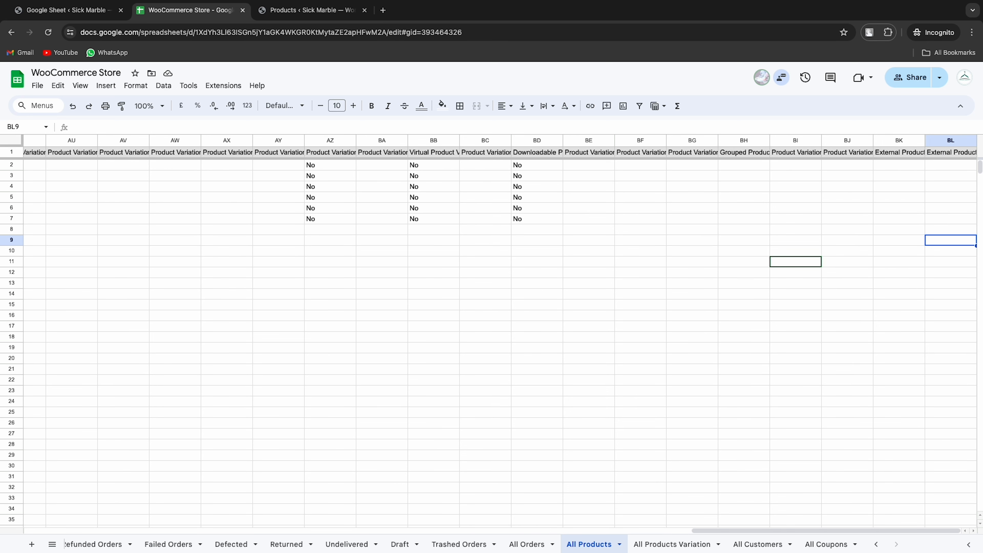
text(-)
key(Left)
scroll(286, 267, left, 1)
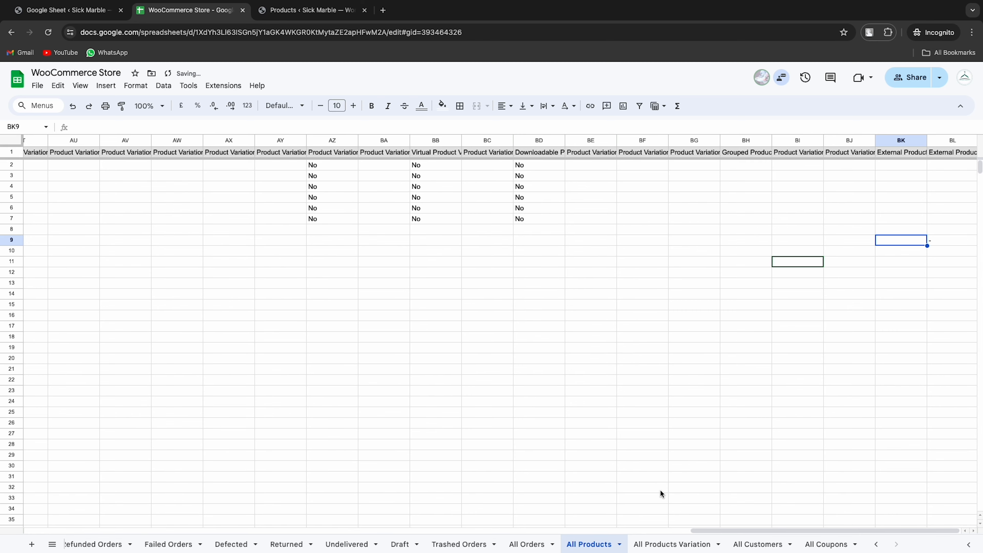
Step: Run and confirm the Sheet to WooCommerce Update sync for the CPU product's row, with the rows range from 9 to 9
drag(703, 530, 7, 468)
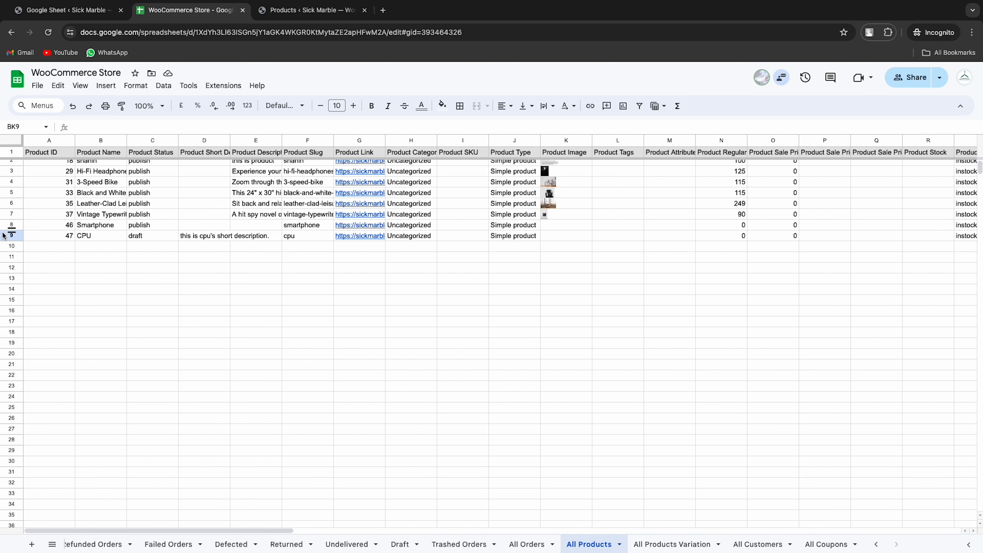
click(9, 237)
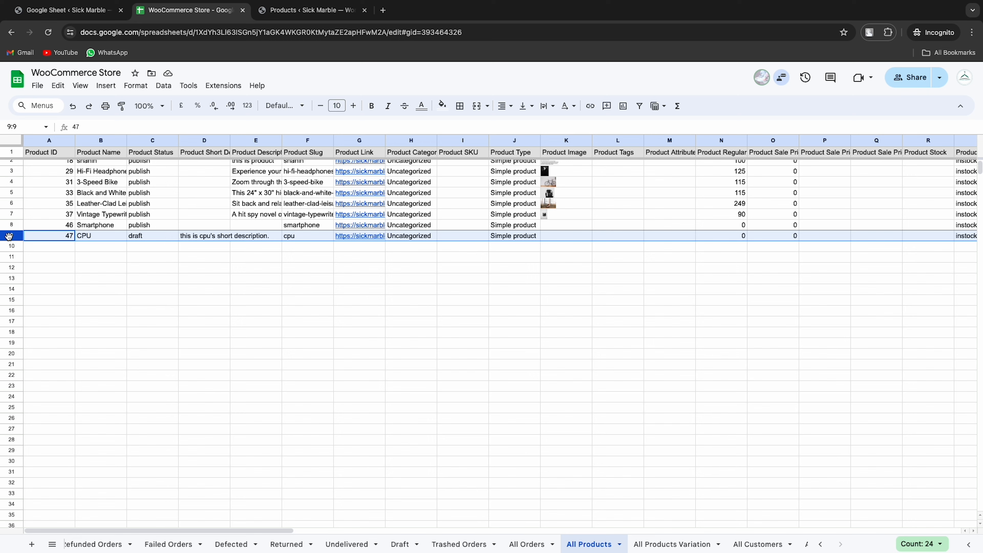
click(62, 9)
scroll(241, 383, down, 2)
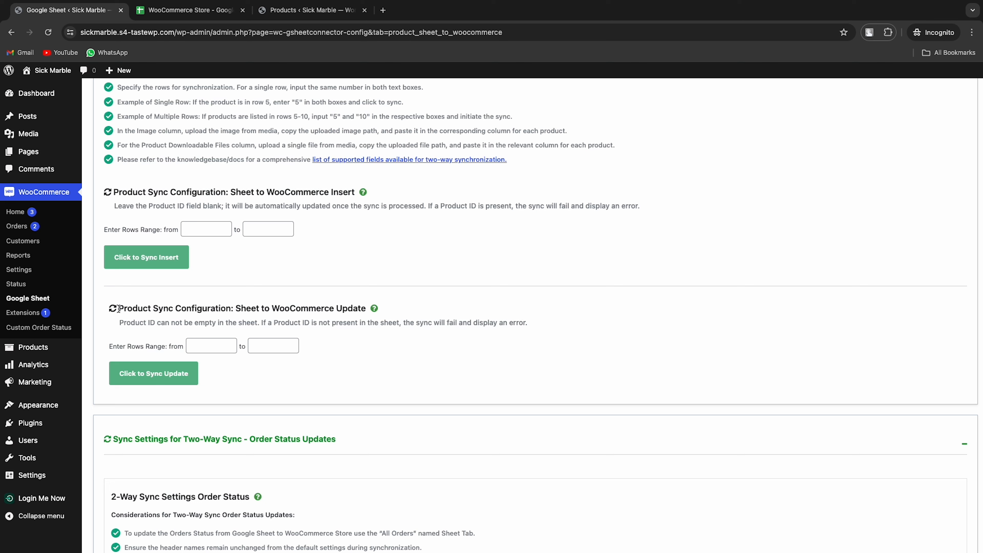
drag(116, 309, 368, 309)
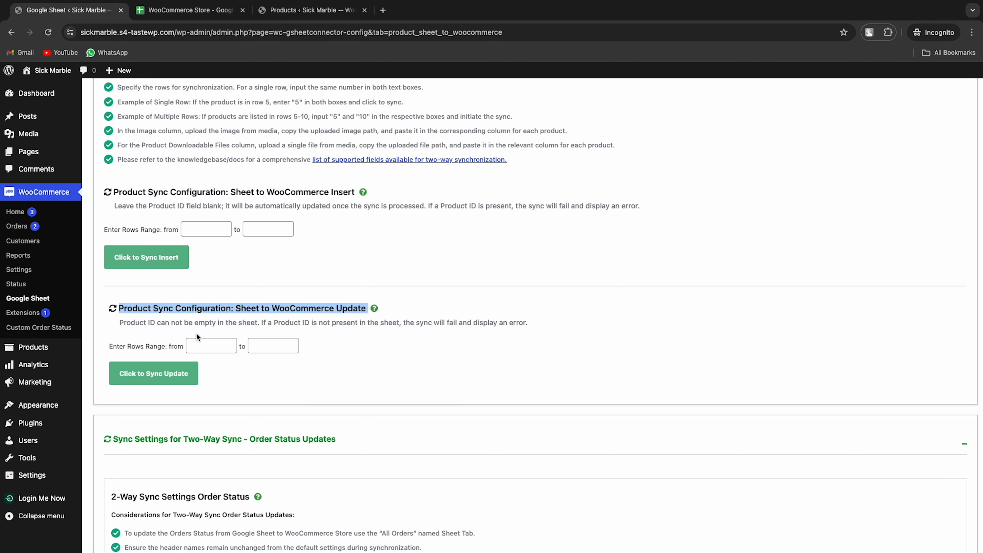
click(209, 345)
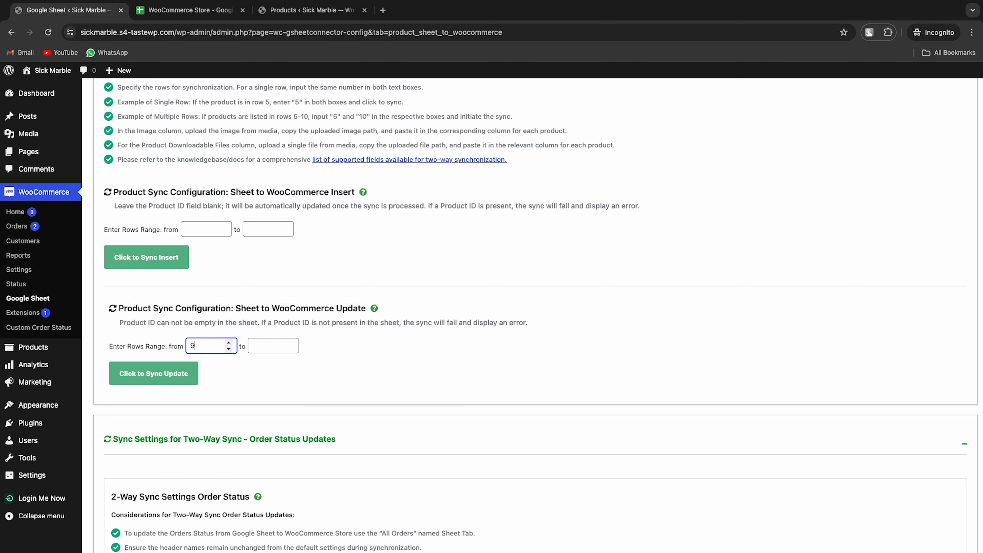
key(Tab)
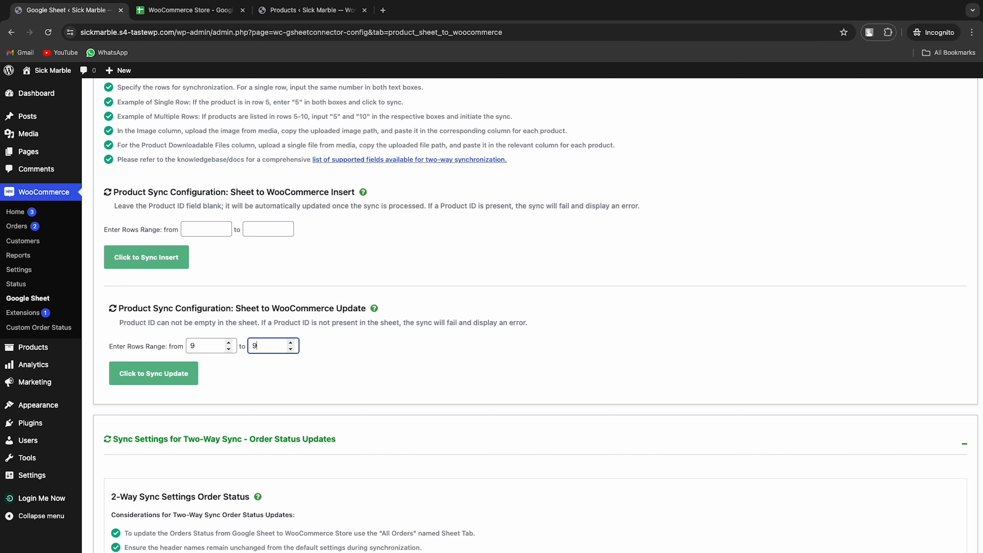
click(174, 373)
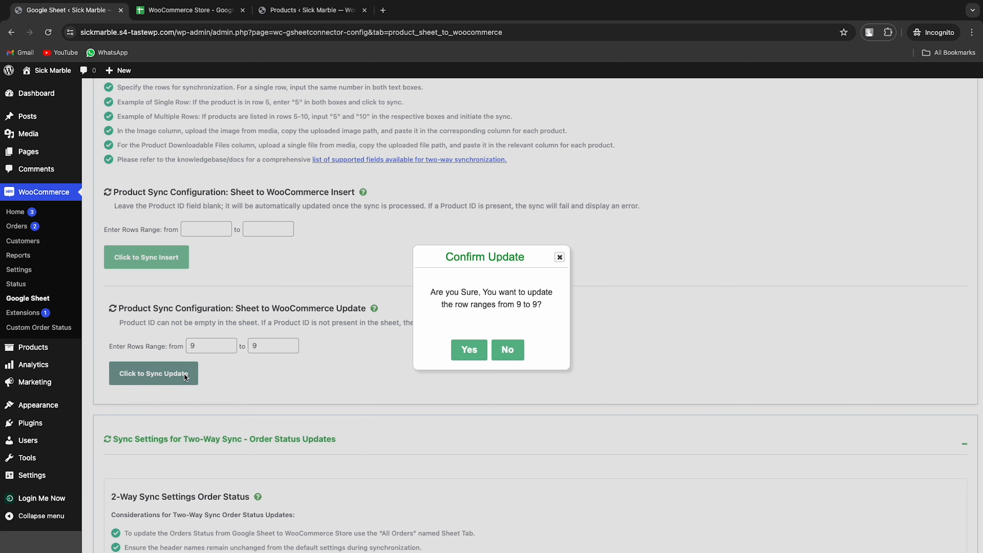
click(461, 351)
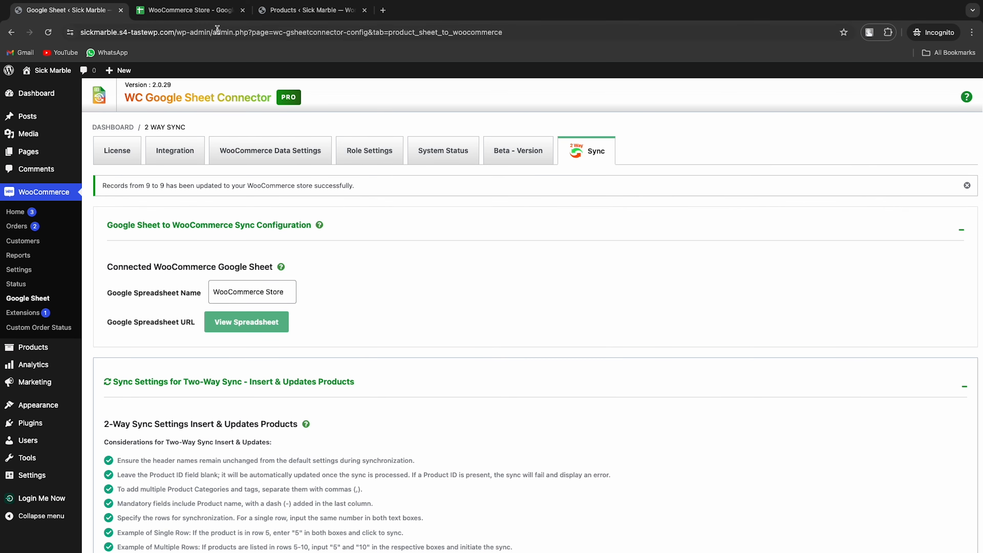
Step: Check the CPU product's status in the All Products sheet of the WooCommerce Store spreadsheet
click(216, 17)
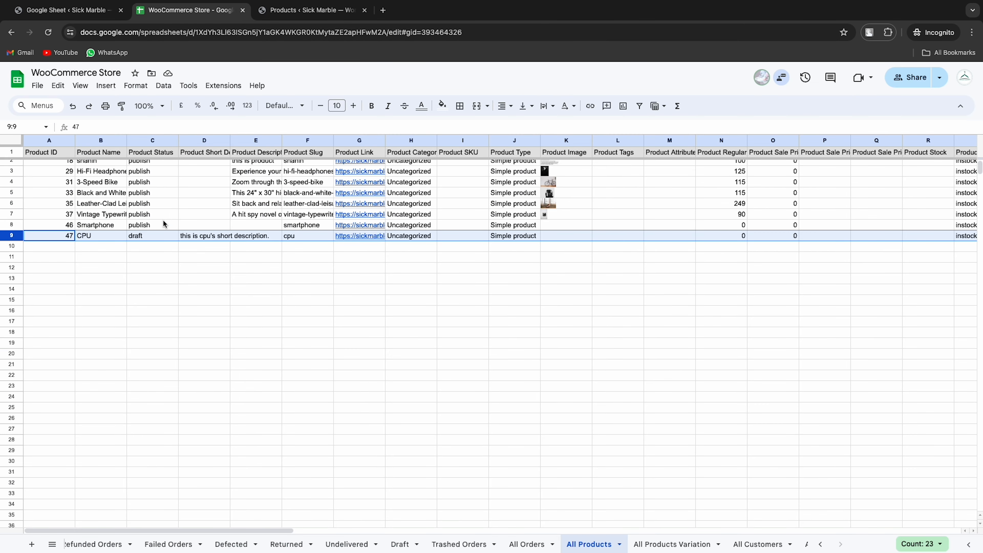
click(154, 234)
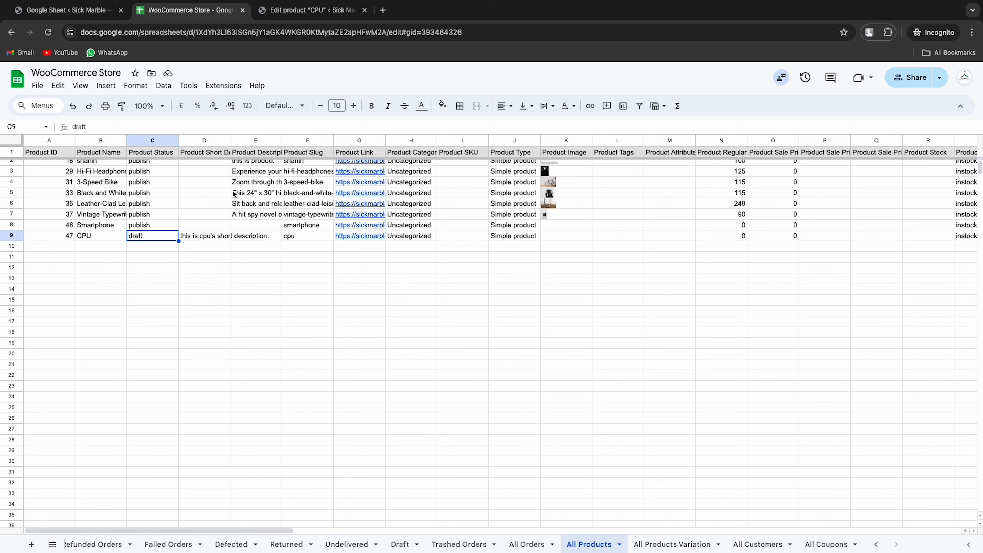
Step: Review the two-way sync considerations and the Order Status Sync Configuration in the connector's Order Status Updates section
click(96, 14)
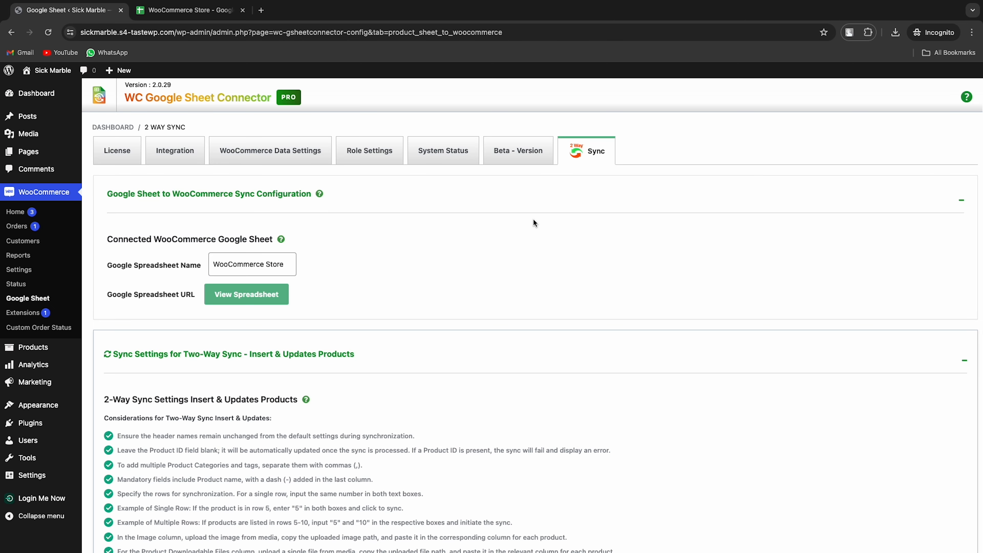
scroll(532, 219, down, 1)
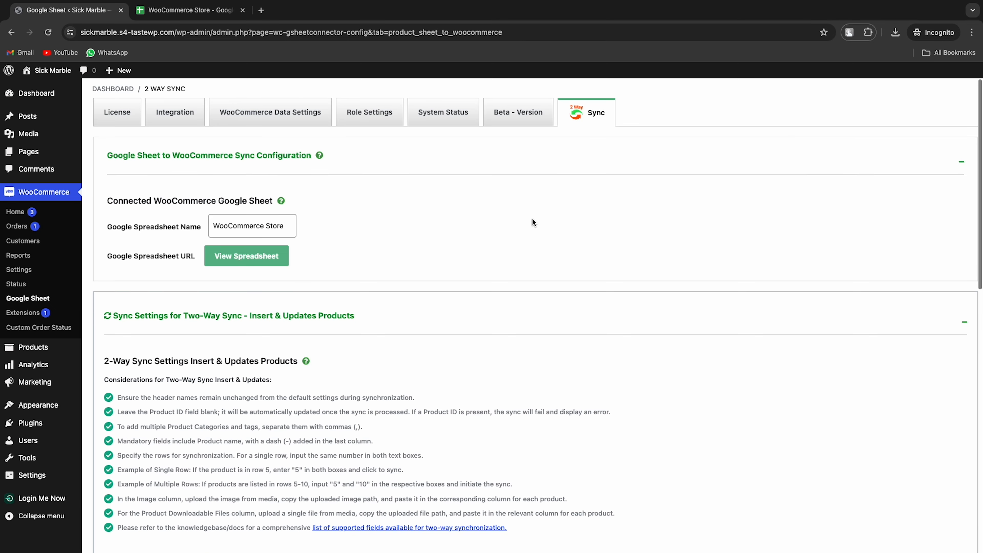
scroll(533, 219, down, 10)
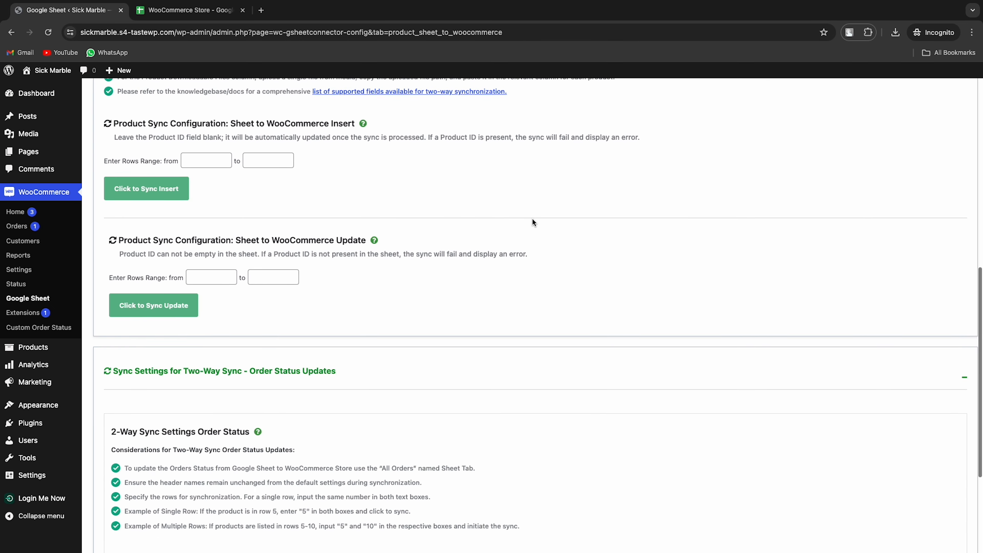
scroll(532, 217, down, 4)
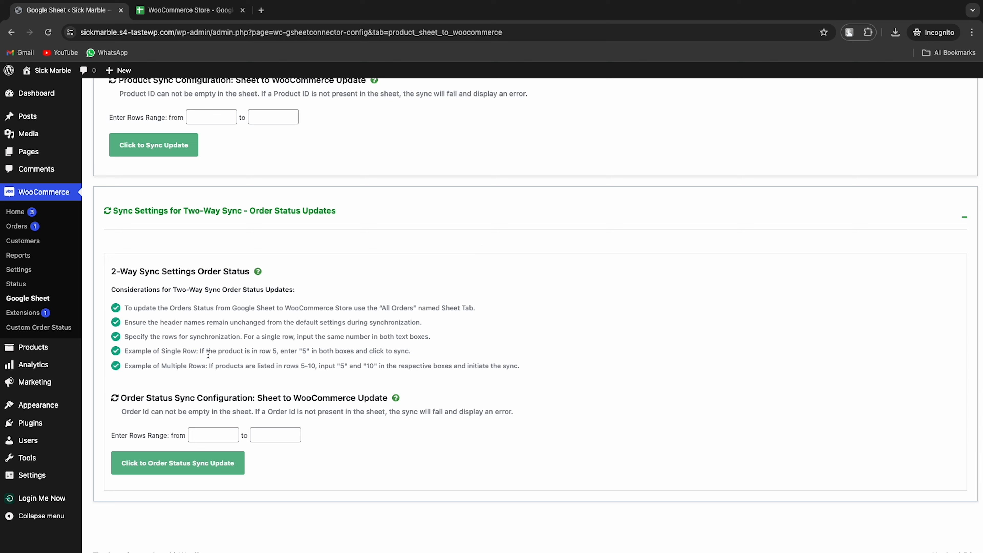
drag(123, 399, 393, 402)
mouse_move(393, 403)
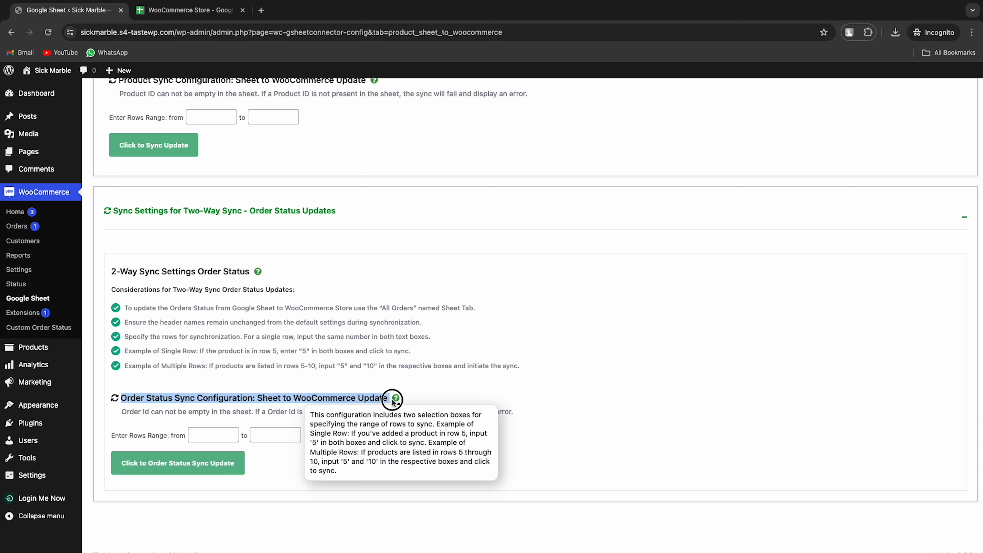
click(354, 385)
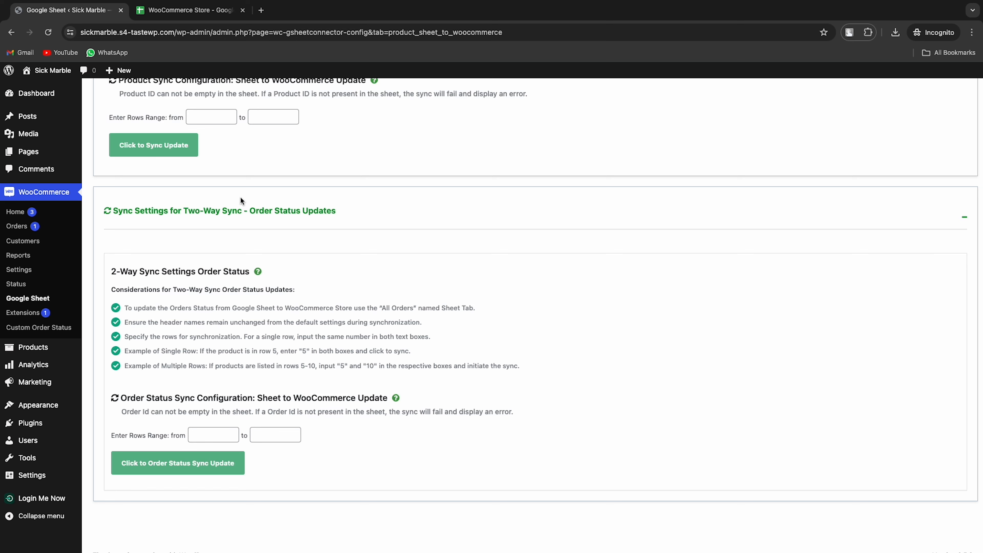
Step: In the WooCommerce Store spreadsheet's All Orders sheet, examine rows 5 and 6 belonging to the latest order
click(224, 11)
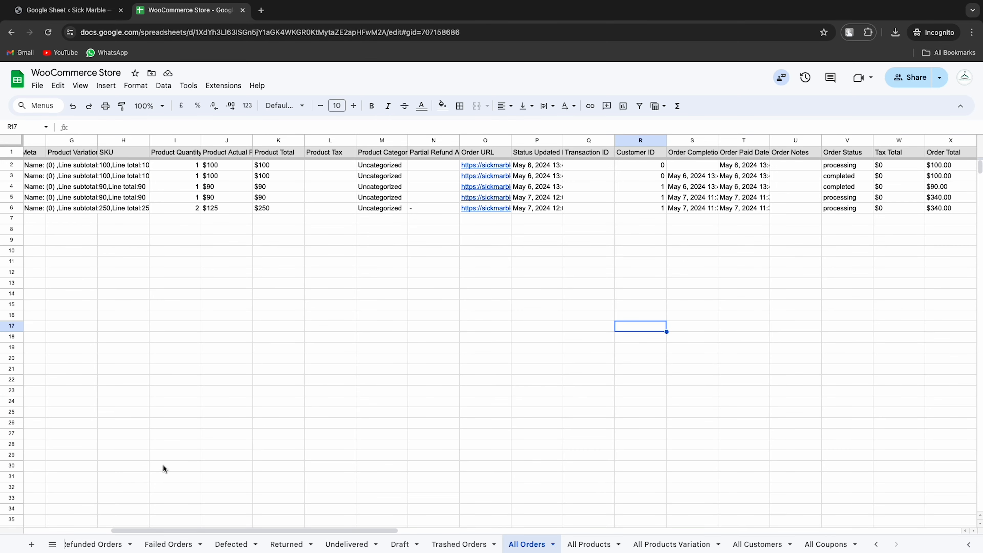
drag(159, 530, 67, 522)
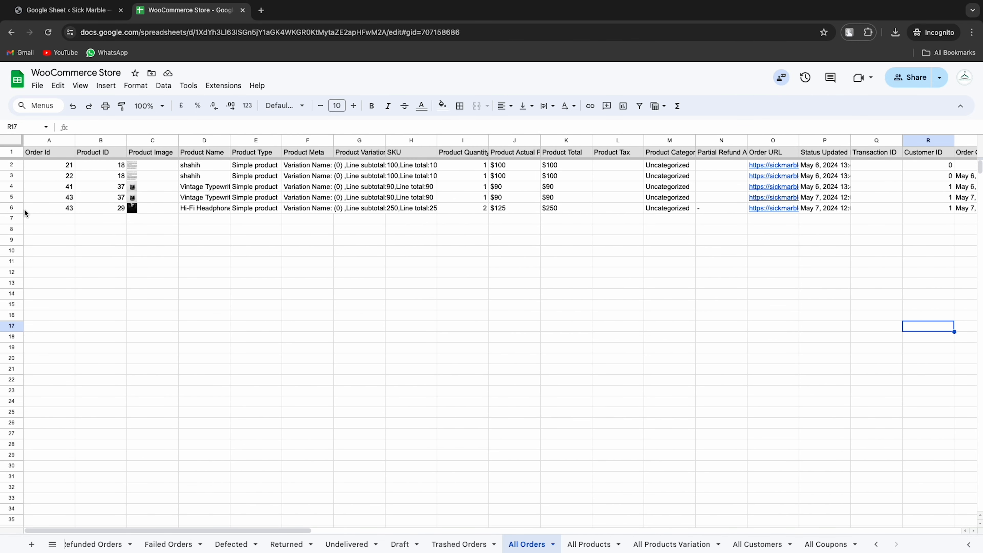
click(18, 201)
click(12, 208)
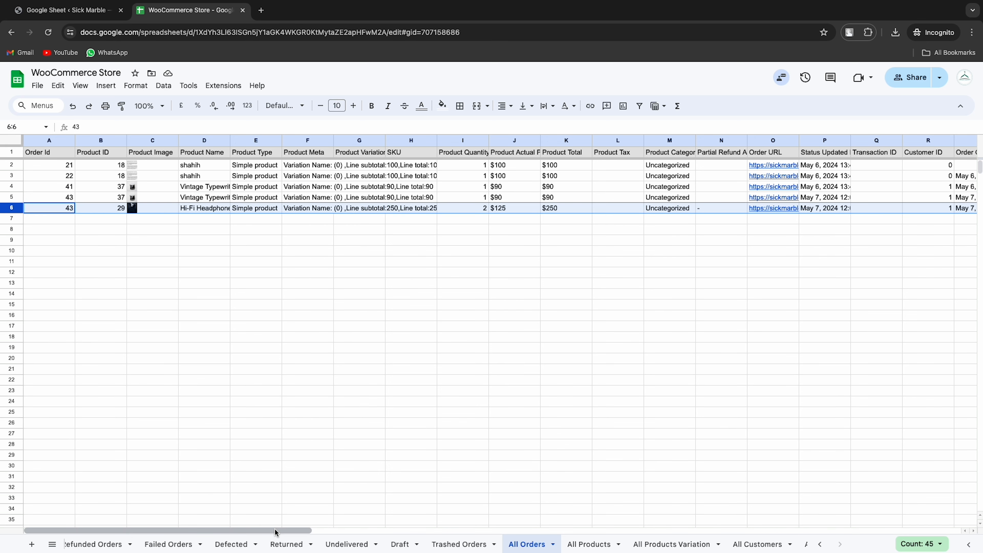
Step: Set the Order Status of rows 5 and 6 in the All Orders sheet to completed
drag(276, 531, 442, 539)
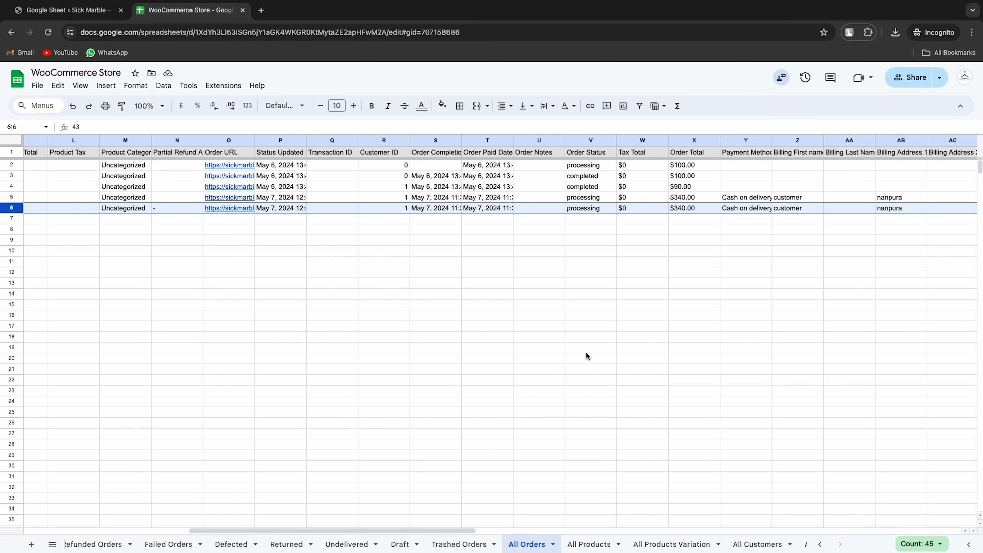
click(592, 201)
text(completd)
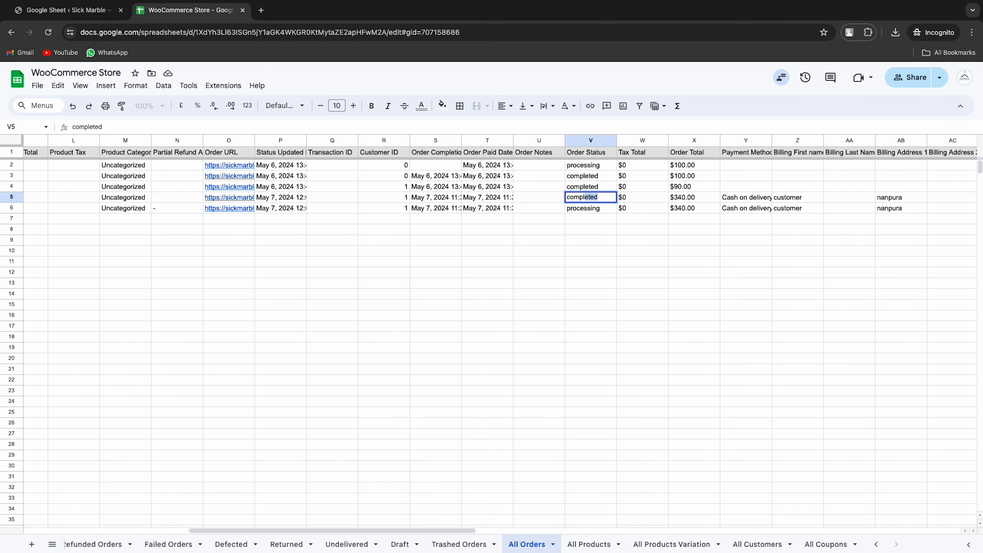
click(592, 197)
text(e)
key(Return)
text(comple)
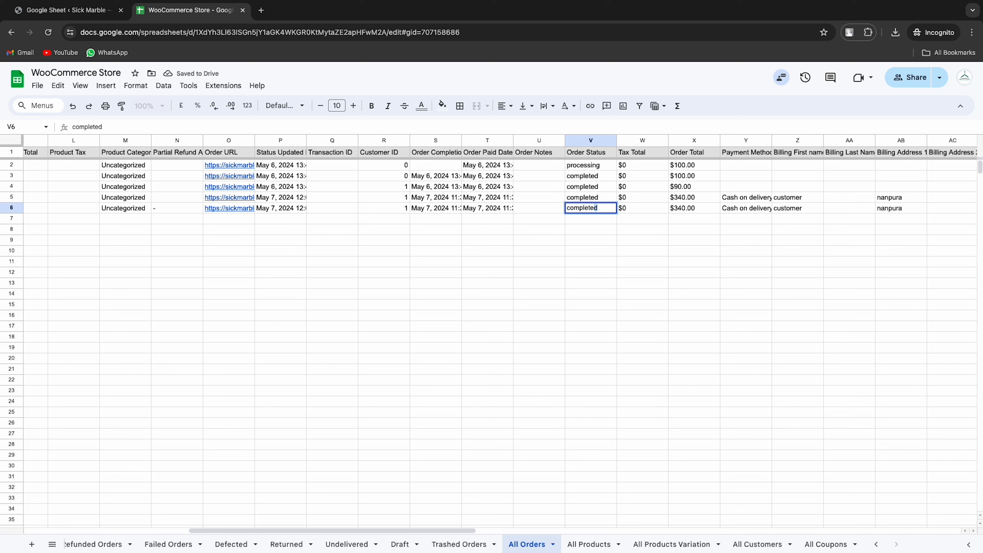
text(ted)
key(Return)
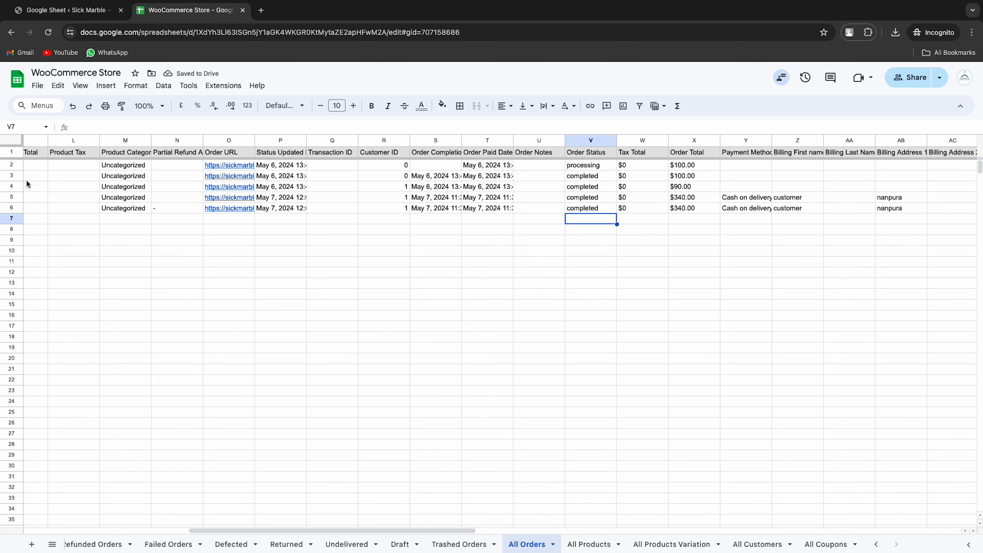
Step: Run and confirm the connector's Order Status Sync Update with the rows range from 5 to 6
click(13, 198)
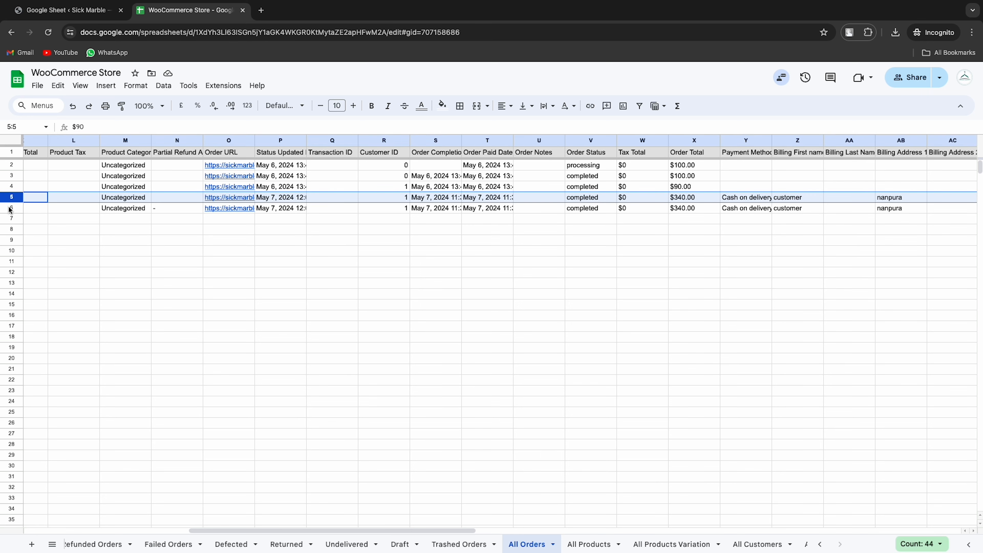
click(73, 12)
scroll(175, 271, down, 1)
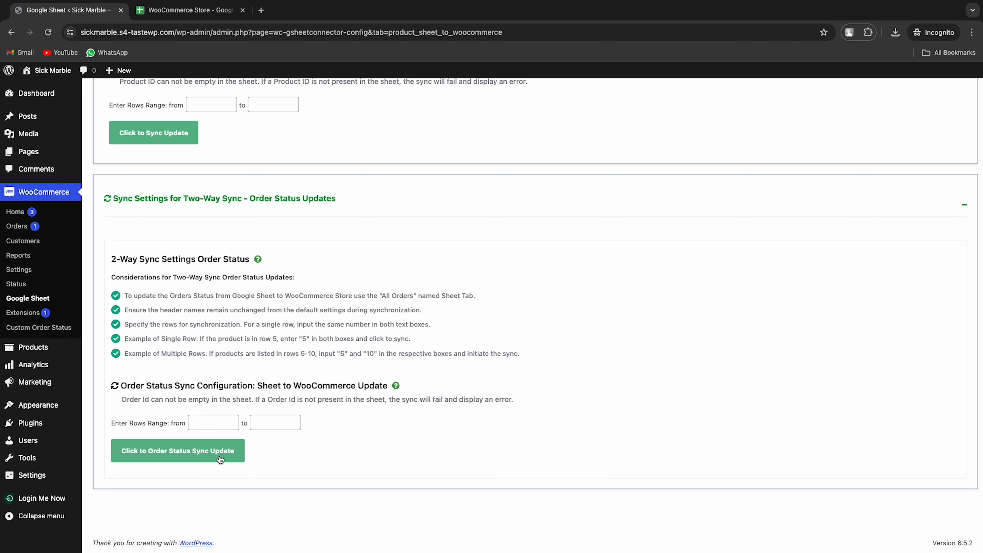
click(216, 426)
key(Tab)
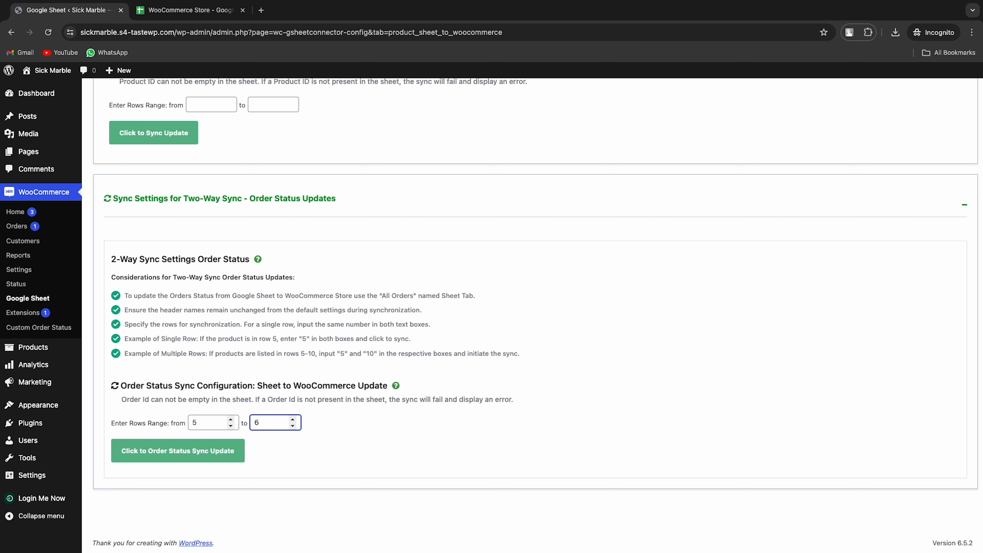
click(200, 451)
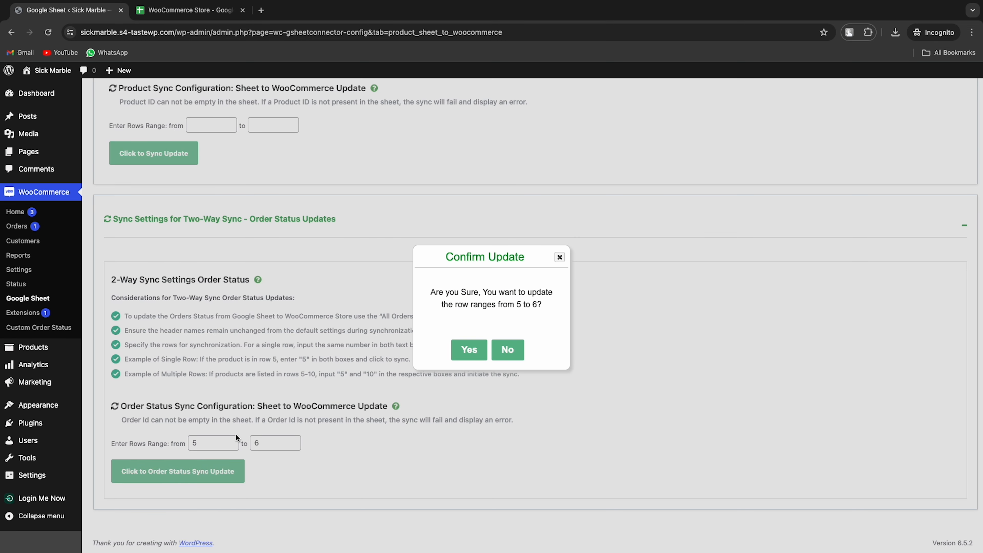
click(459, 350)
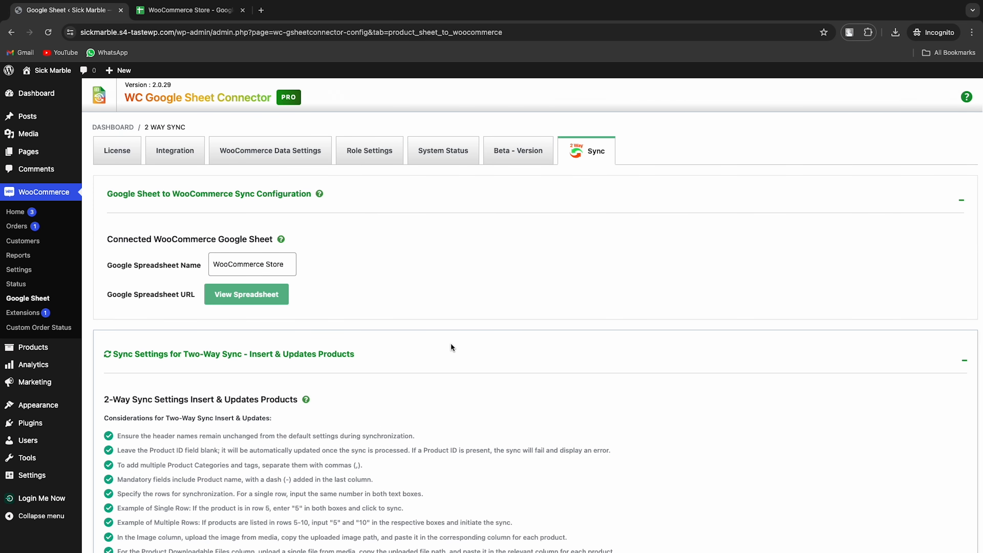
Step: Open the WooCommerce Orders list in a new tab and compare the order in sheet rows 5 and 6 with its store status
right_click(21, 226)
click(42, 234)
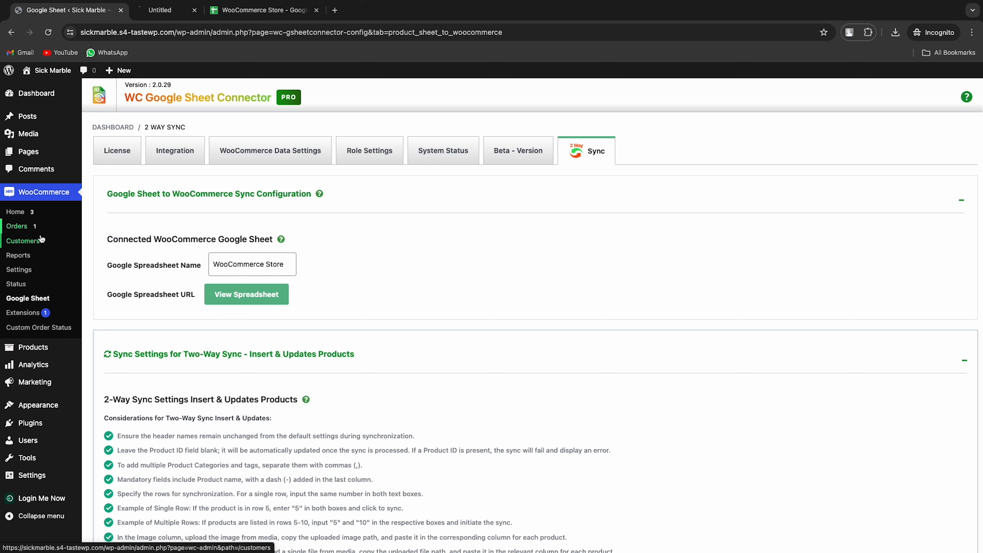
click(294, 11)
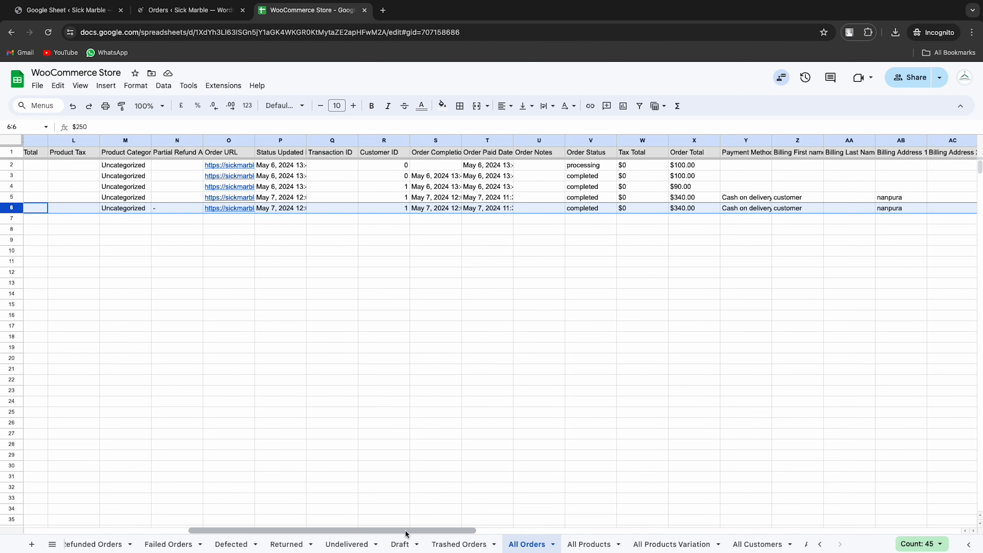
drag(404, 530, 204, 512)
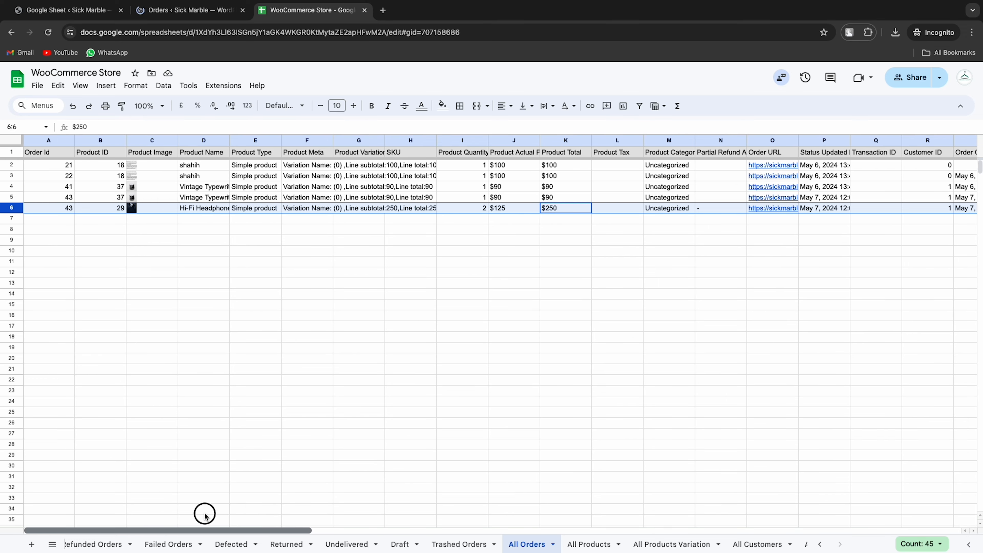
click(68, 195)
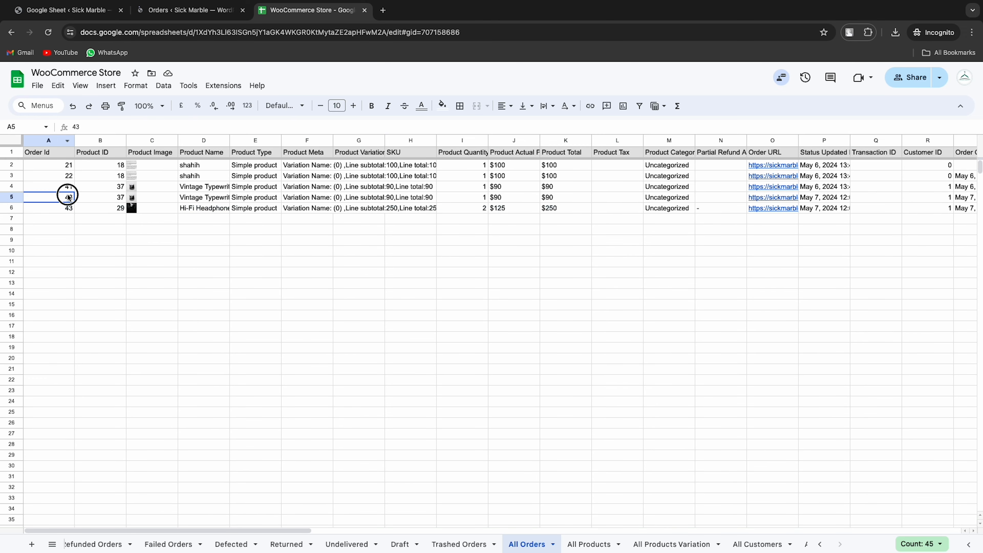
click(66, 204)
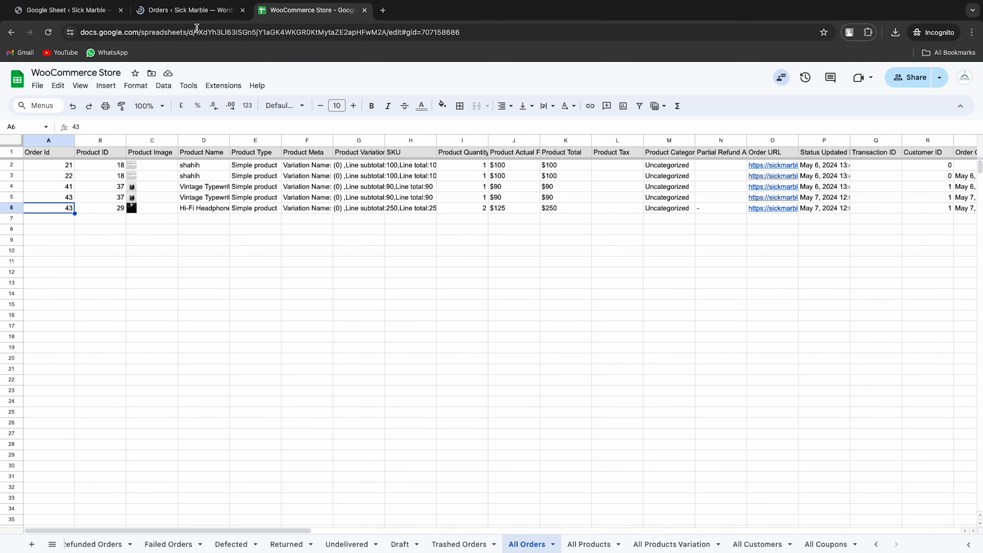
click(186, 10)
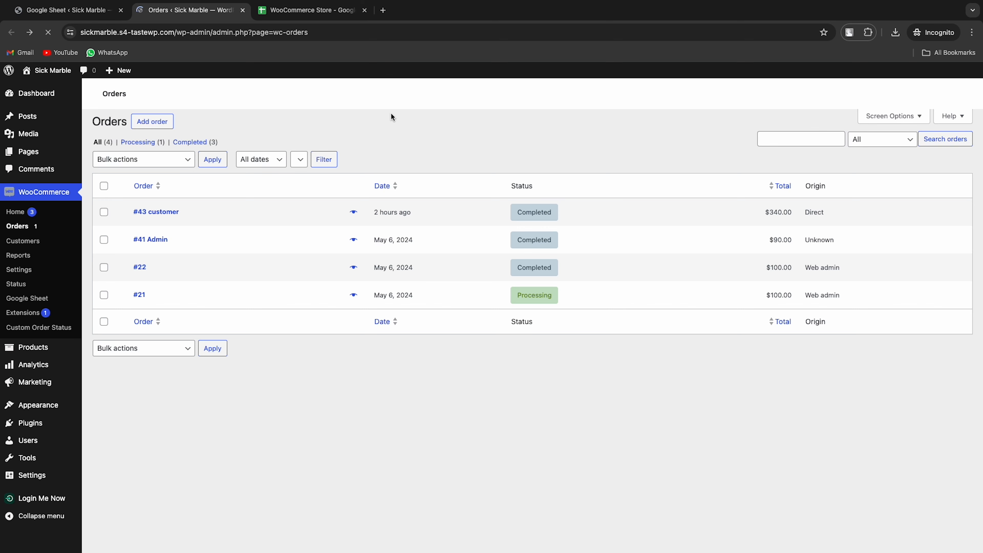